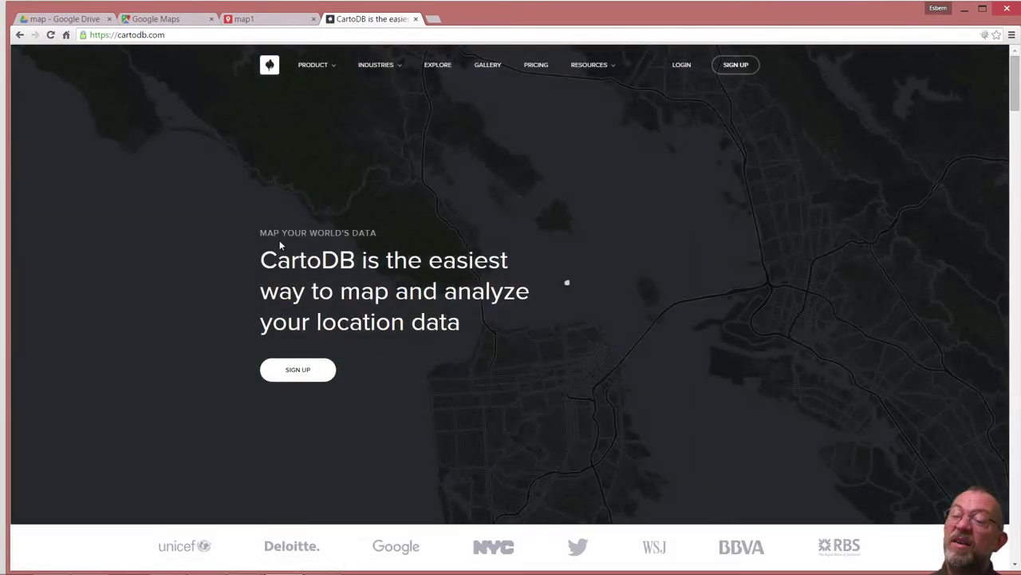
# Go from the CartoDB sign-up page to the login for an existing account and enter the account's profile
pyautogui.click(296, 372)
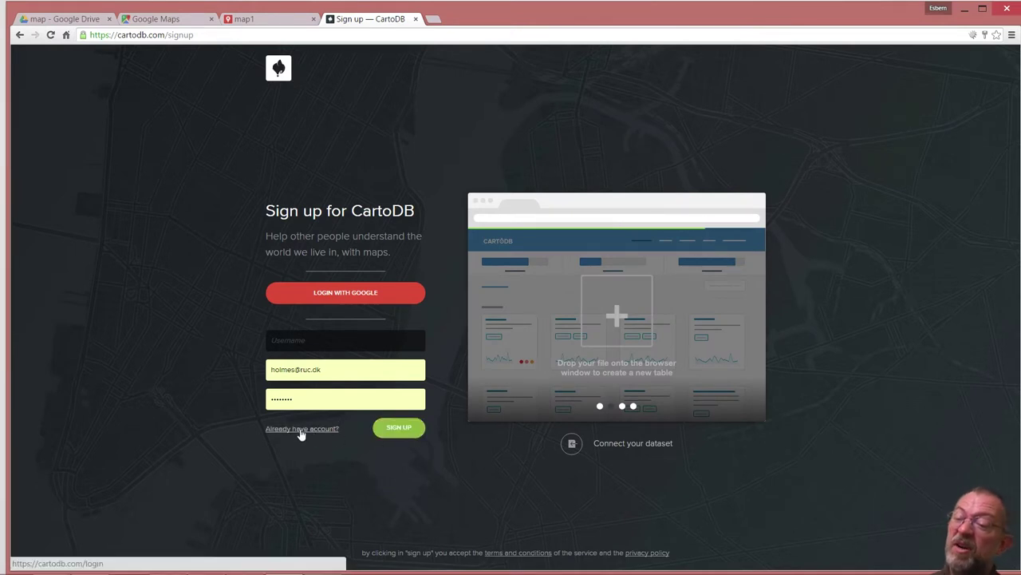
pyautogui.click(307, 430)
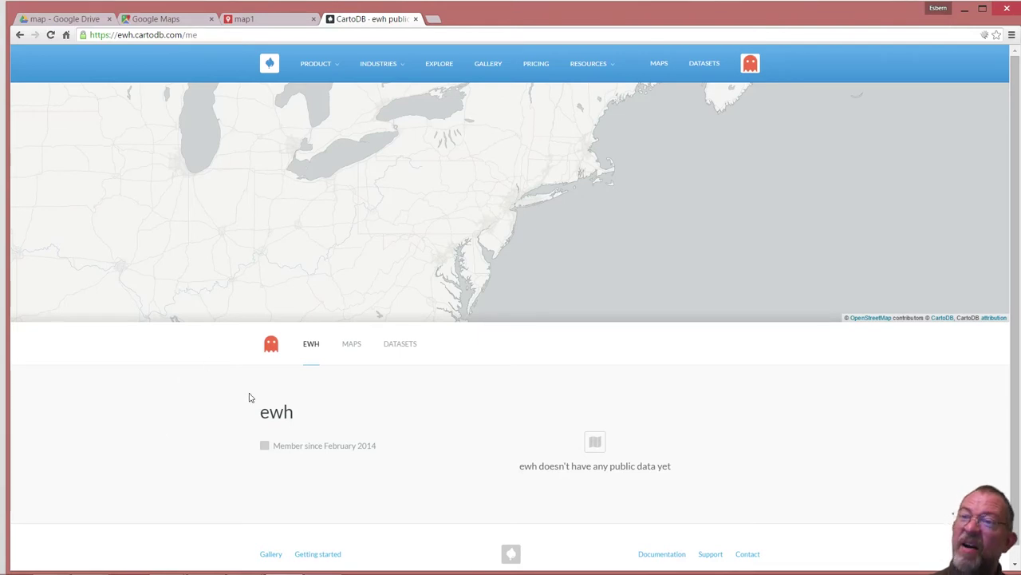
# Look through the account's public profile, its maps and its datasets, and show the account options that include the API keys
pyautogui.scroll(-1, 250, 397)
pyautogui.scroll(1, 250, 398)
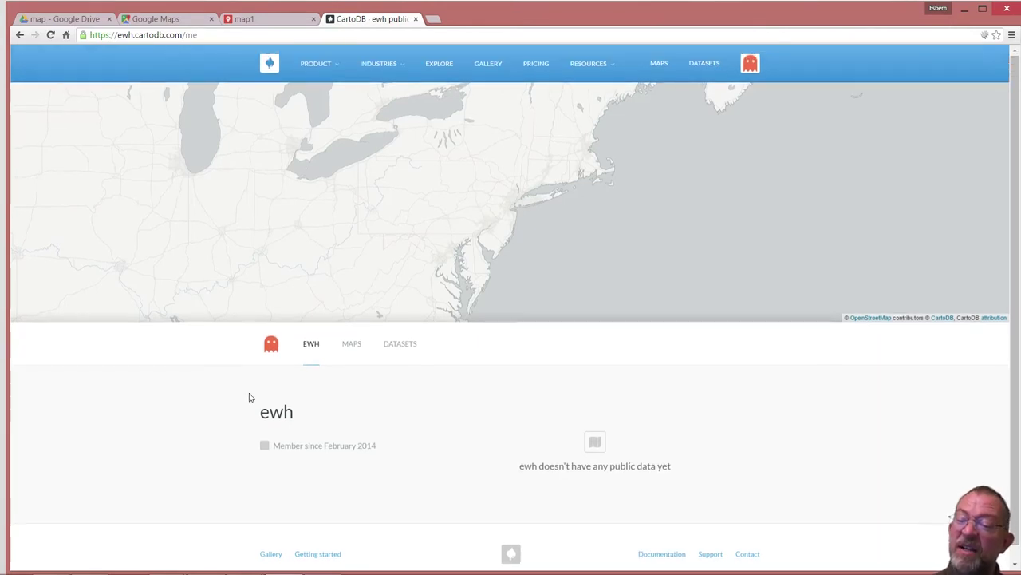
pyautogui.scroll(-1, 250, 397)
pyautogui.scroll(1, 249, 397)
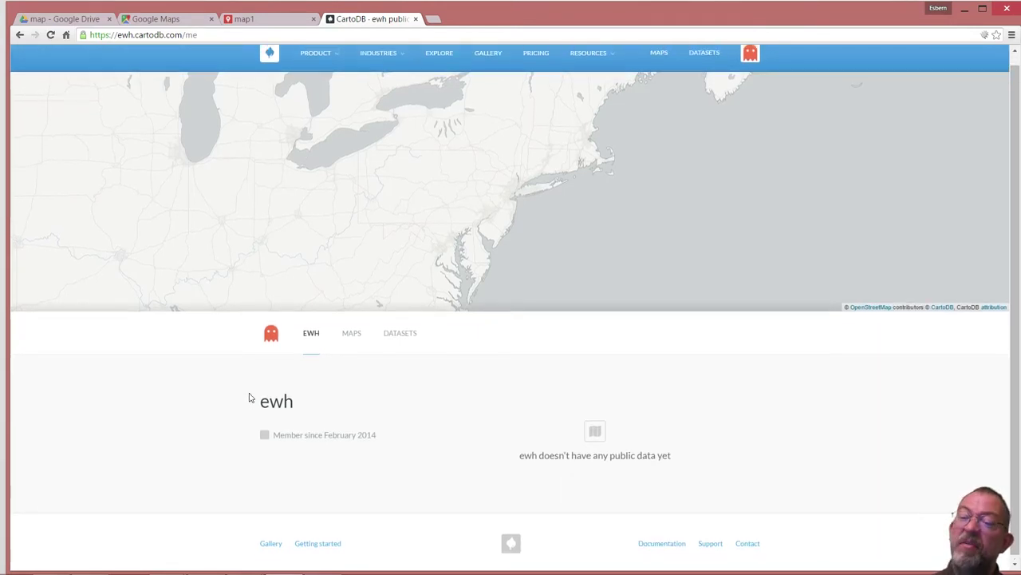
pyautogui.click(349, 341)
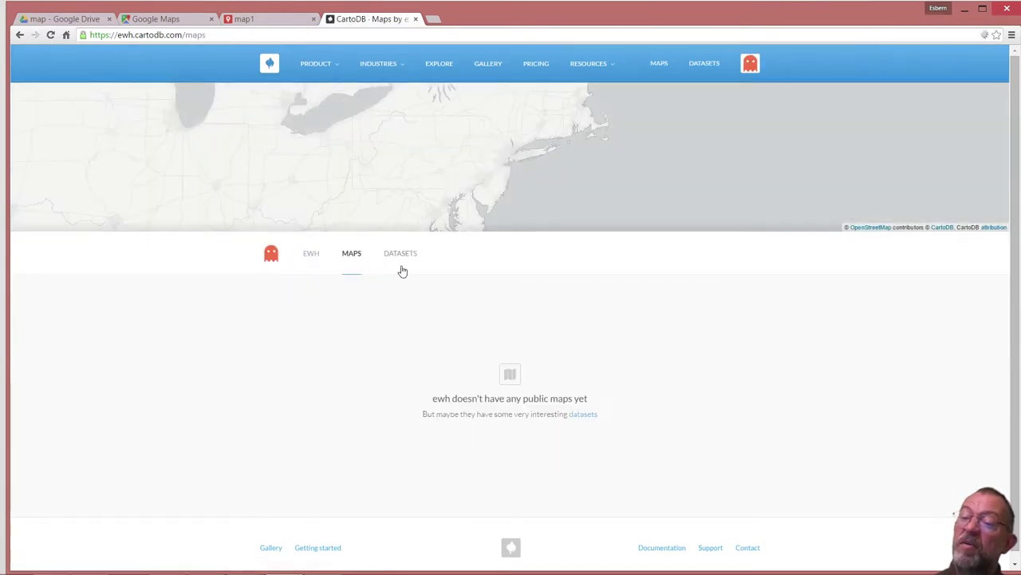
pyautogui.click(402, 256)
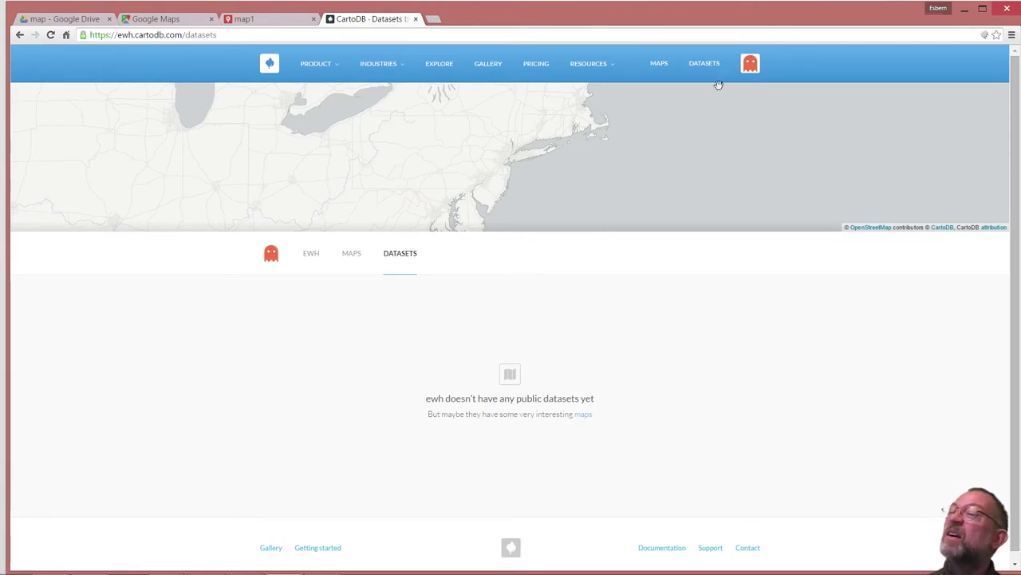
pyautogui.click(751, 66)
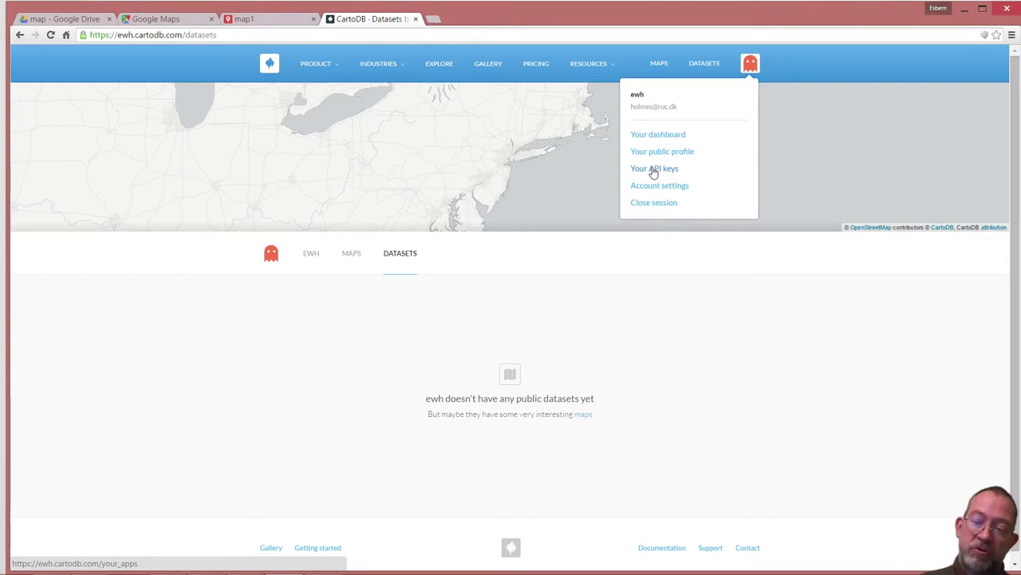
# Switch to QGIS and look up the CartoDB plugin's commands among the web tools
pyautogui.hotkey('alt', 'Tab')
pyautogui.hotkey('alt', 'Tab')
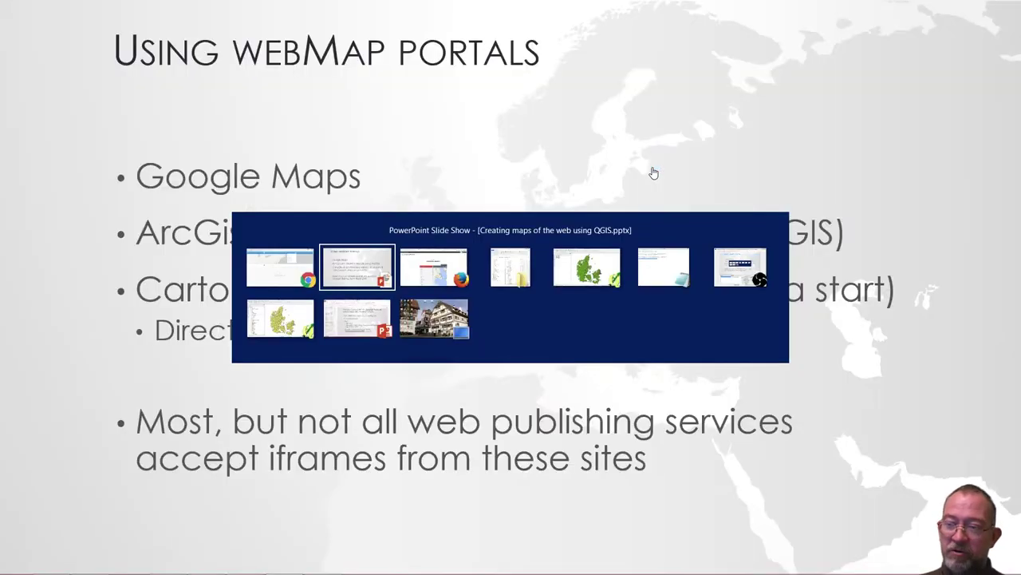
pyautogui.hotkey('alt', 'Tab')
pyautogui.hotkey('alt', 'Tab')
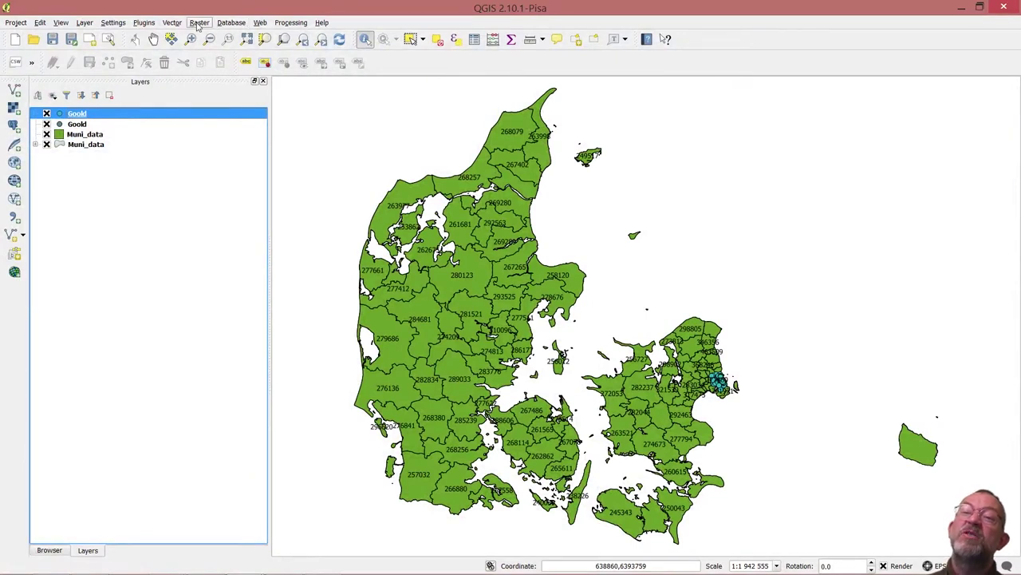
pyautogui.click(146, 23)
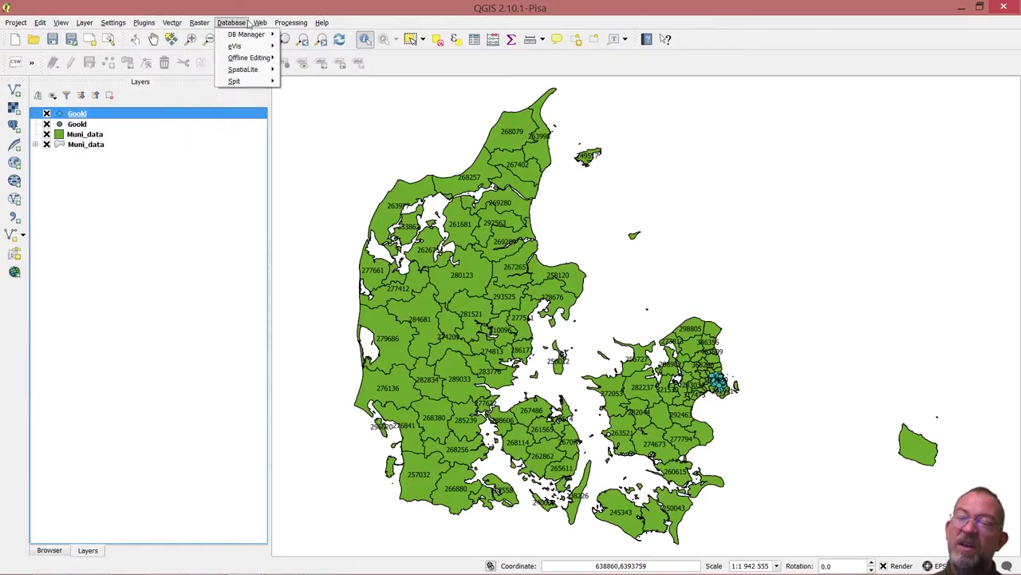
pyautogui.moveTo(283, 24)
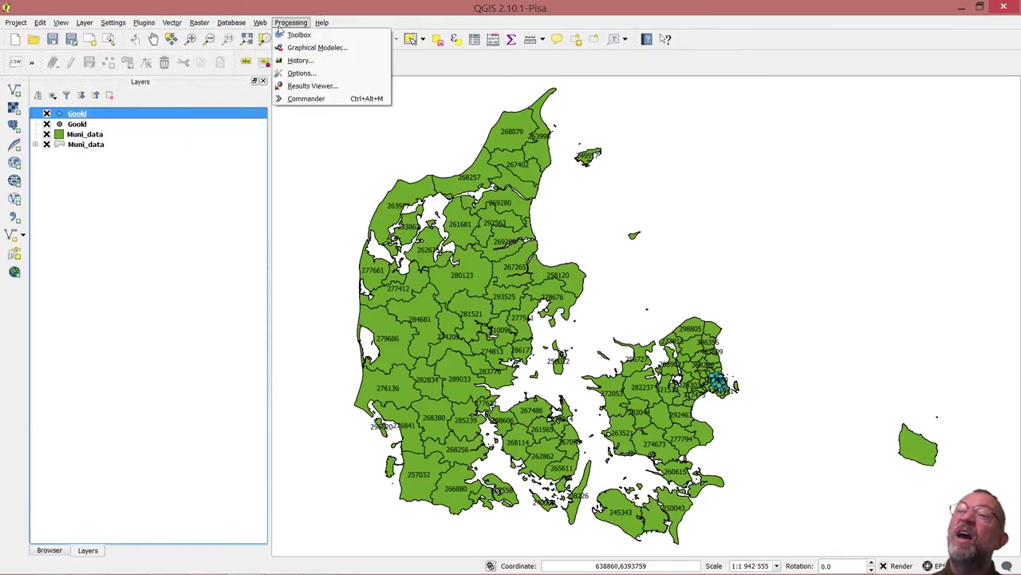
pyautogui.moveTo(279, 96)
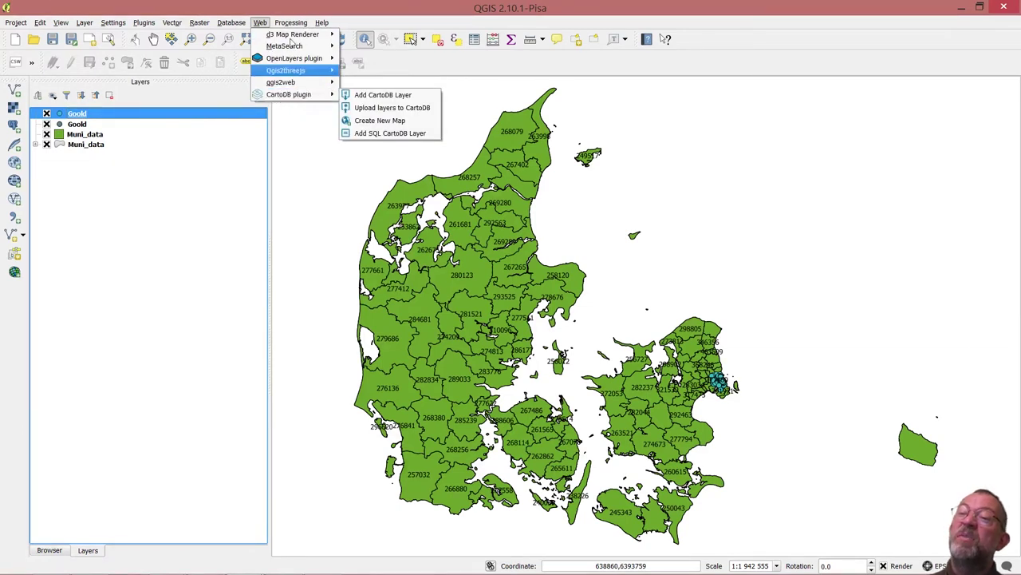
pyautogui.click(355, 6)
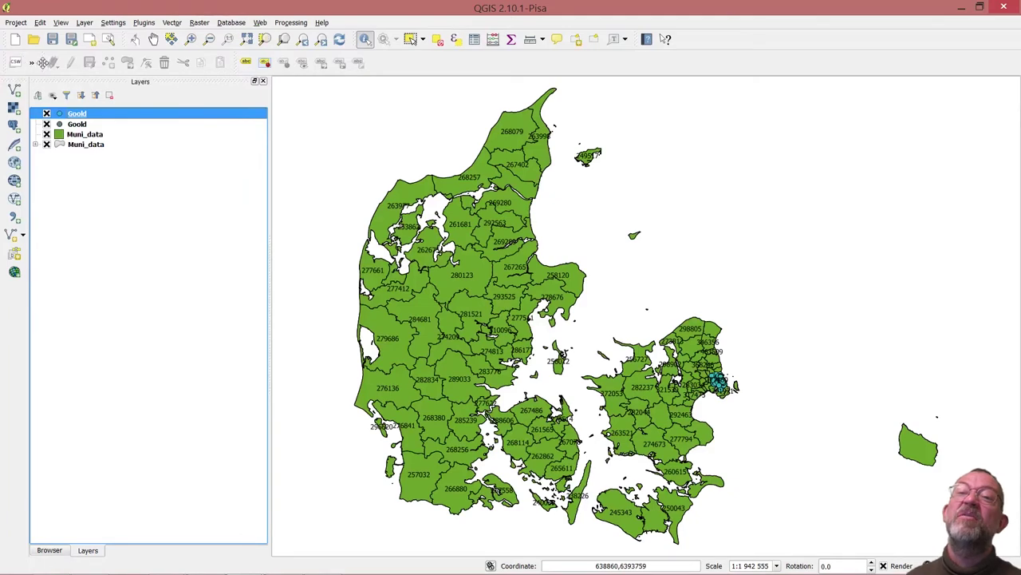
# Make room for the full CartoDB toolbar and examine the user and API key fields of a new connection
pyautogui.moveTo(44, 64); pyautogui.dragTo(312, 64)
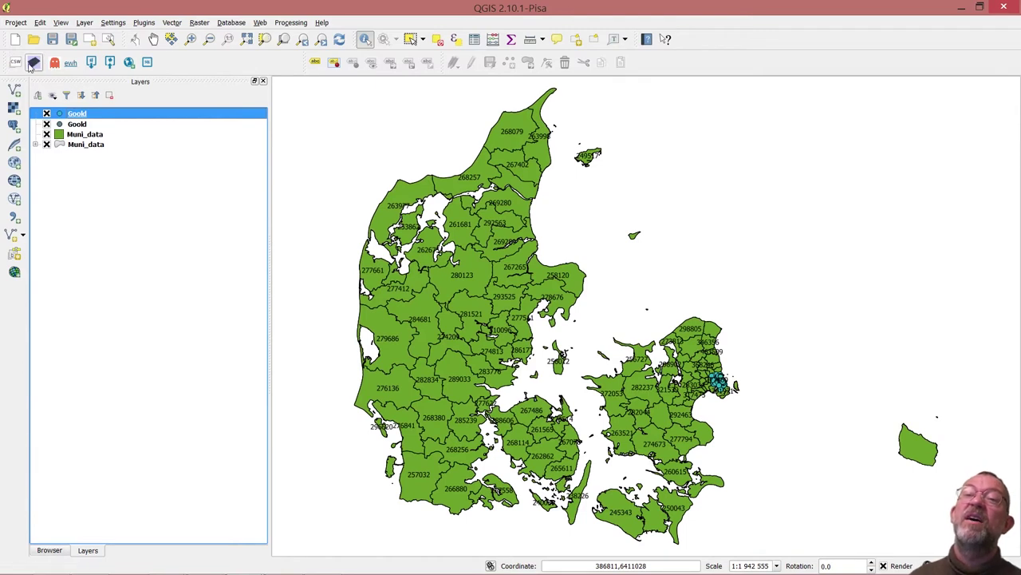
pyautogui.click(72, 64)
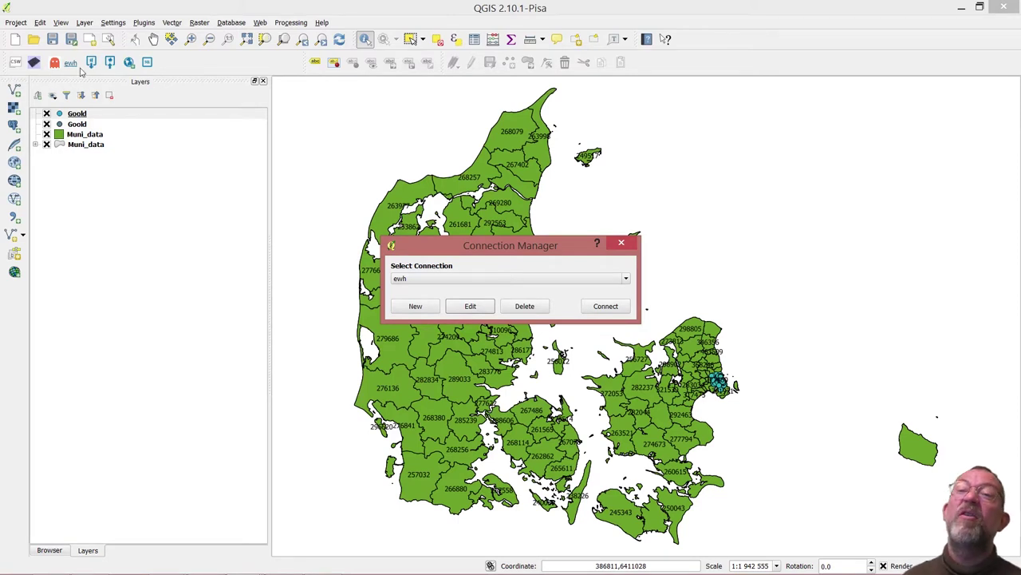
pyautogui.click(416, 308)
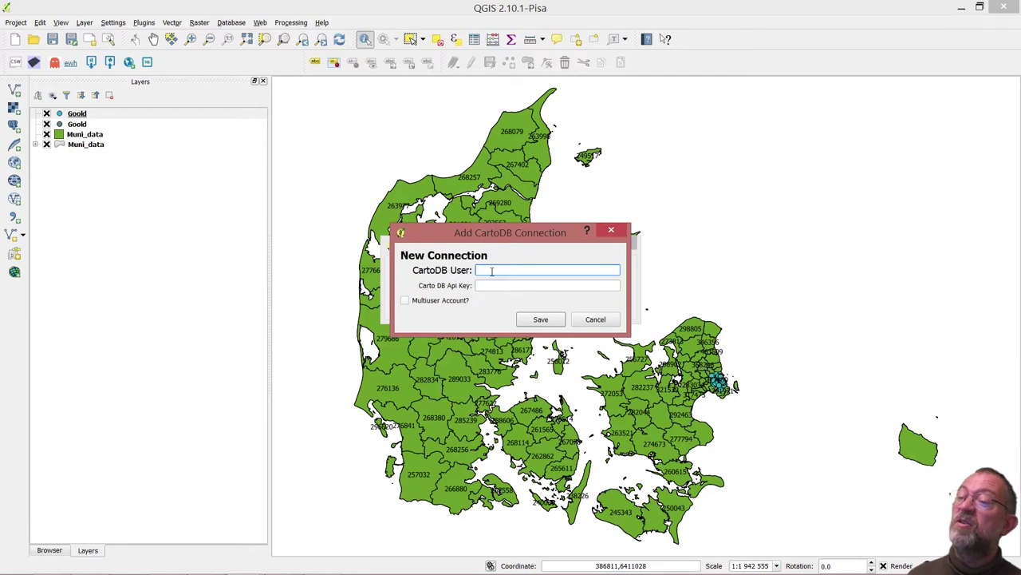
pyautogui.click(489, 285)
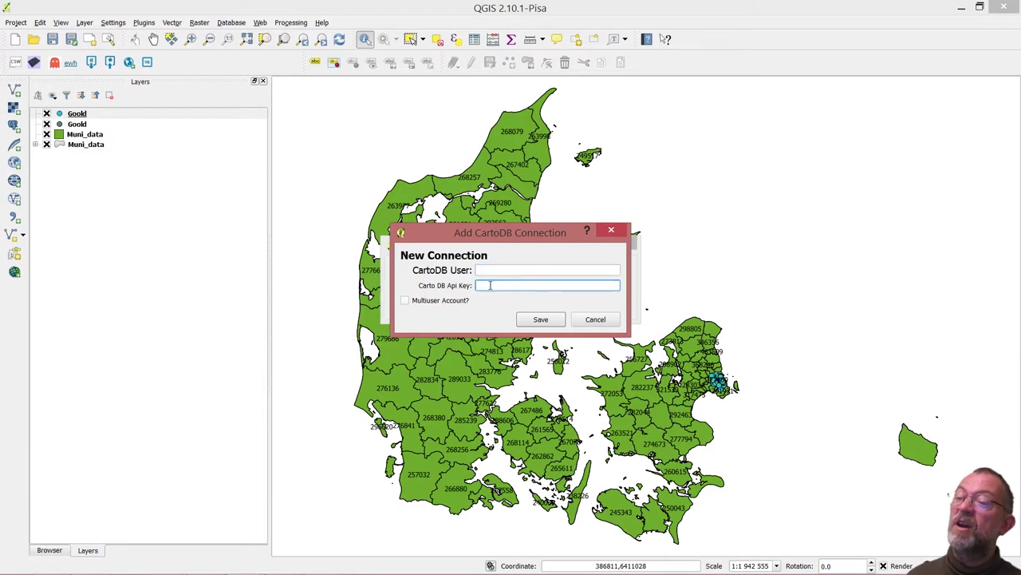
pyautogui.click(595, 320)
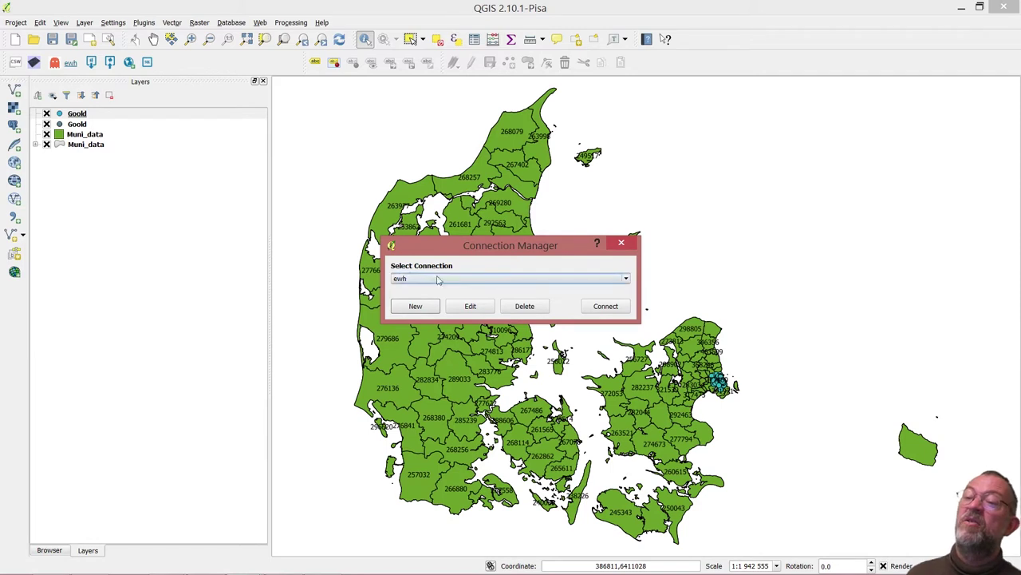
pyautogui.click(621, 243)
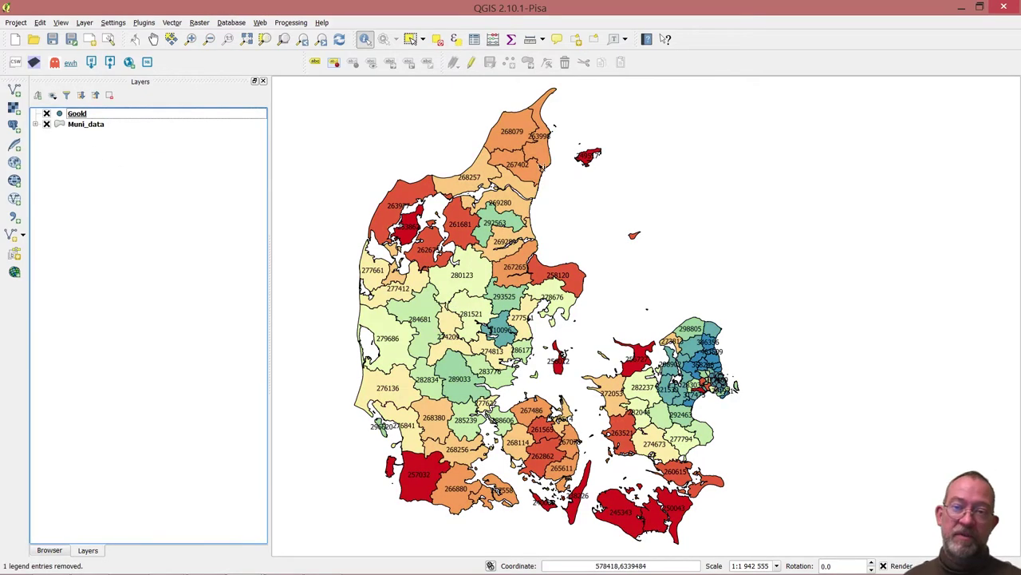
# Upload the Muni_data and Goold layers to CartoDB, adding the CartoDB layers to the project
pyautogui.click(200, 23)
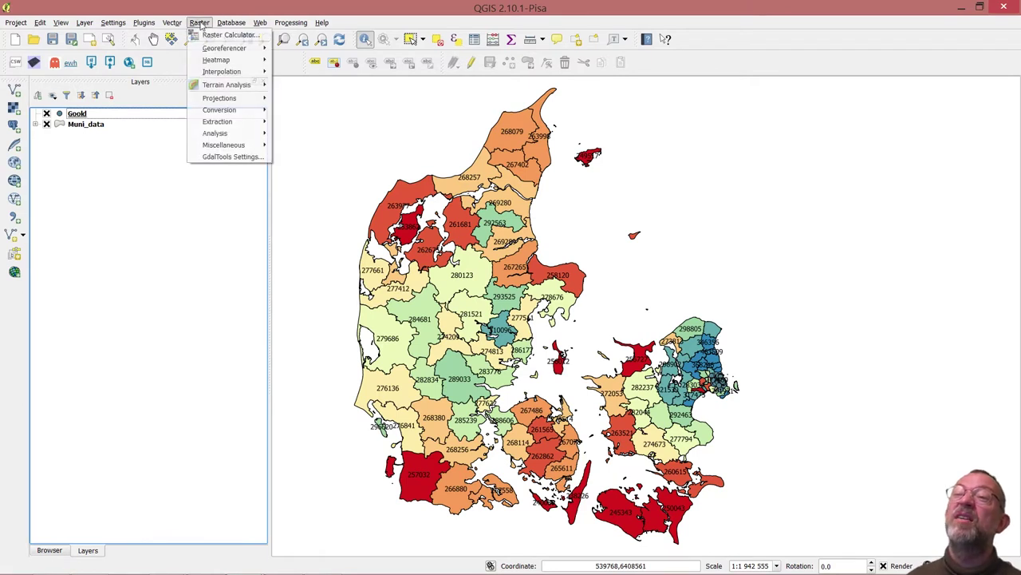
pyautogui.moveTo(233, 22)
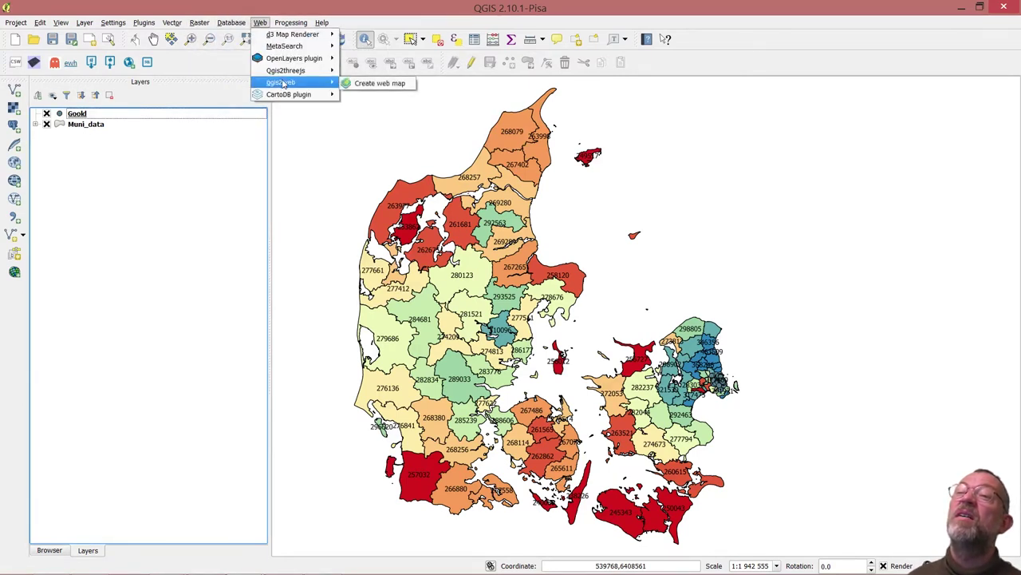
pyautogui.moveTo(301, 94)
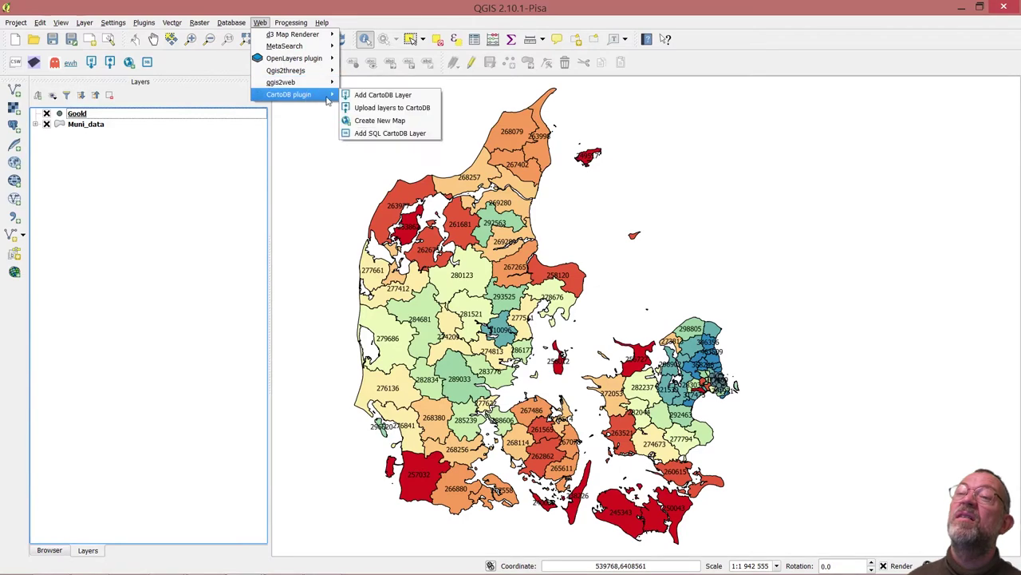
pyautogui.click(406, 110)
pyautogui.moveTo(416, 267); pyautogui.dragTo(385, 212)
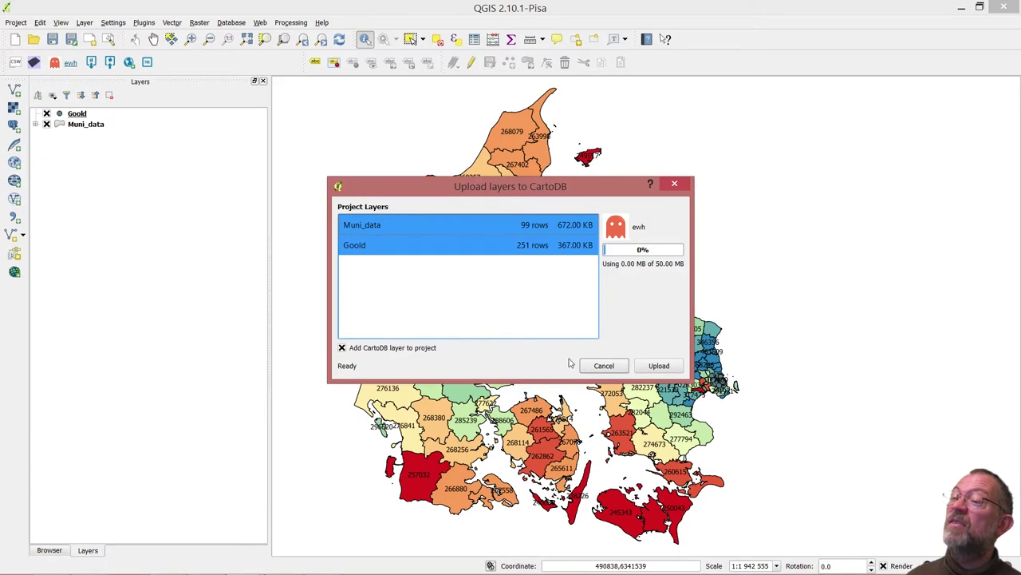
pyautogui.click(658, 365)
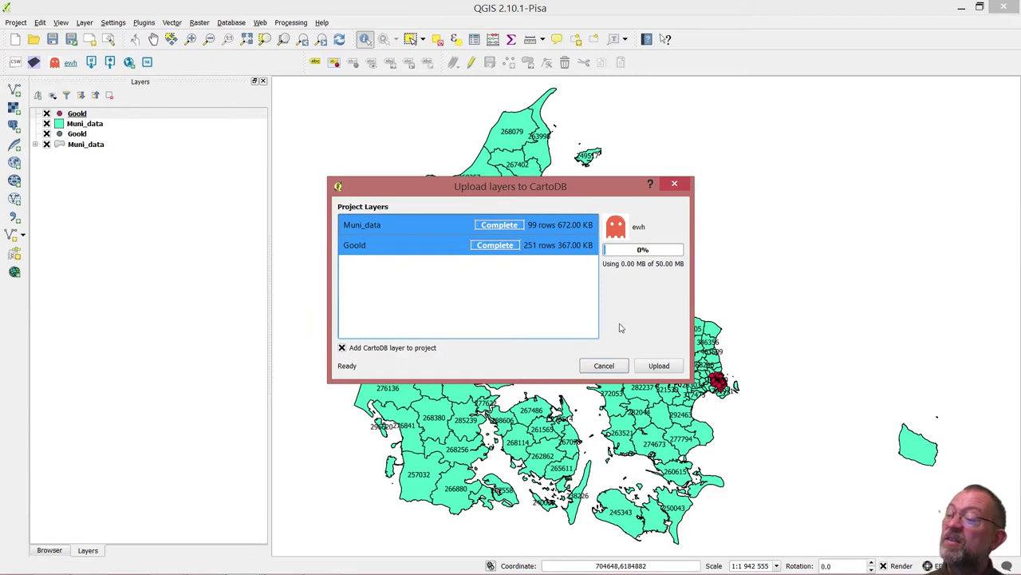
pyautogui.click(675, 183)
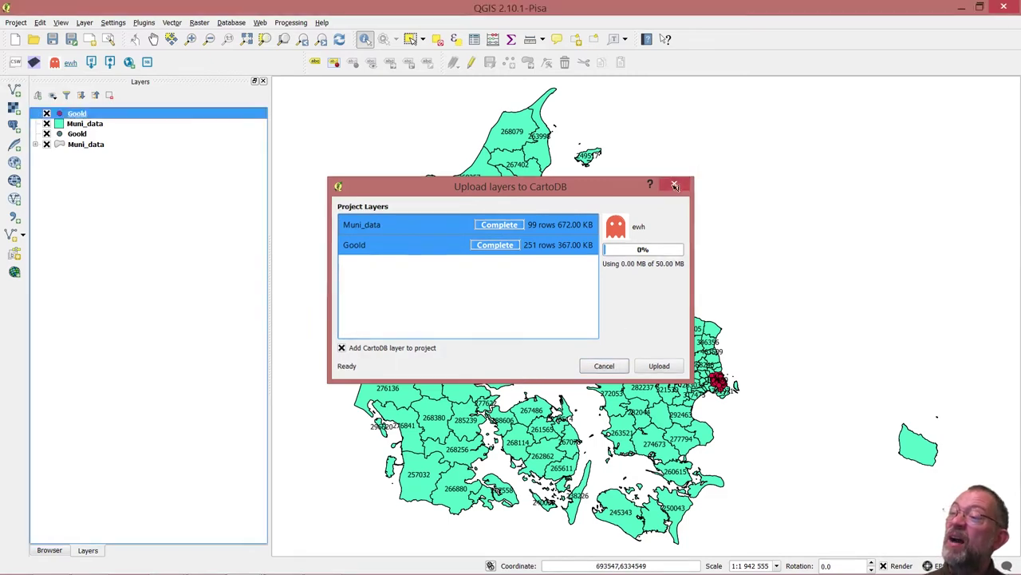
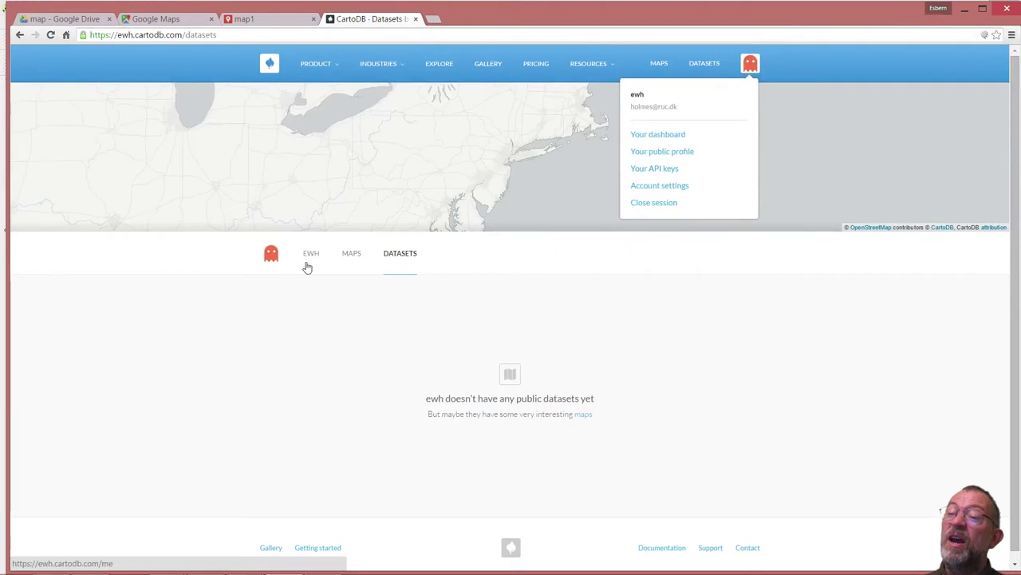
# Switch to Chrome and refresh the CartoDB account's datasets page to check the uploaded layers
pyautogui.click(409, 257)
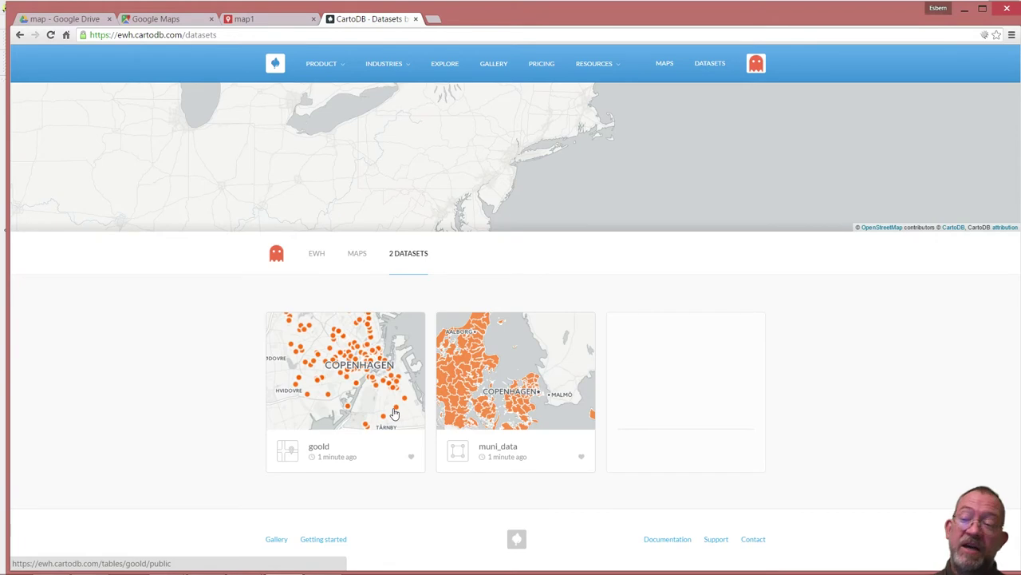
# Switch to QGIS and change the uploaded Muni_data layer's style from single symbol to Graduated
pyautogui.hotkey('alt', 'Tab')
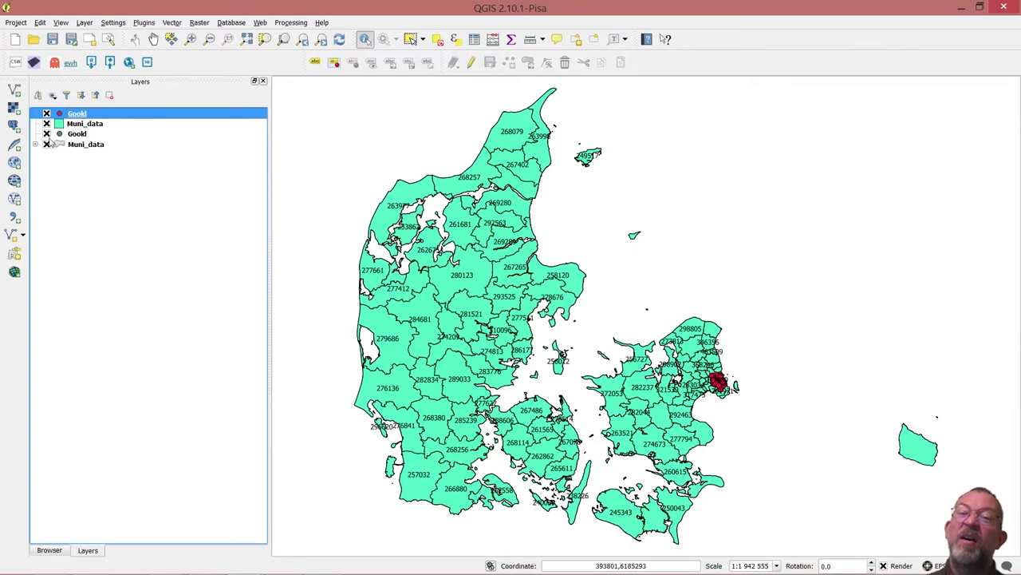
pyautogui.click(88, 124)
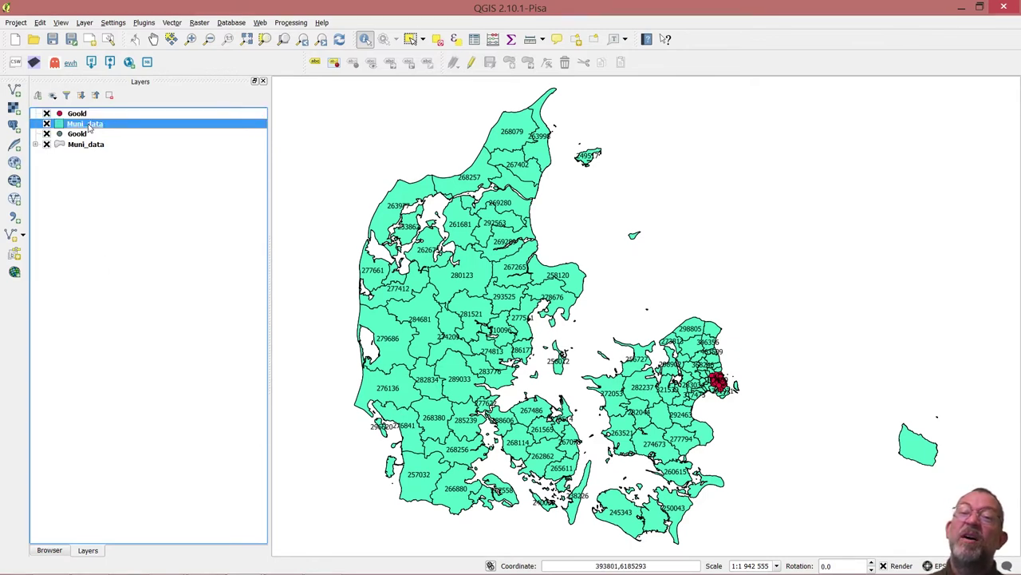
pyautogui.rightClick(90, 129)
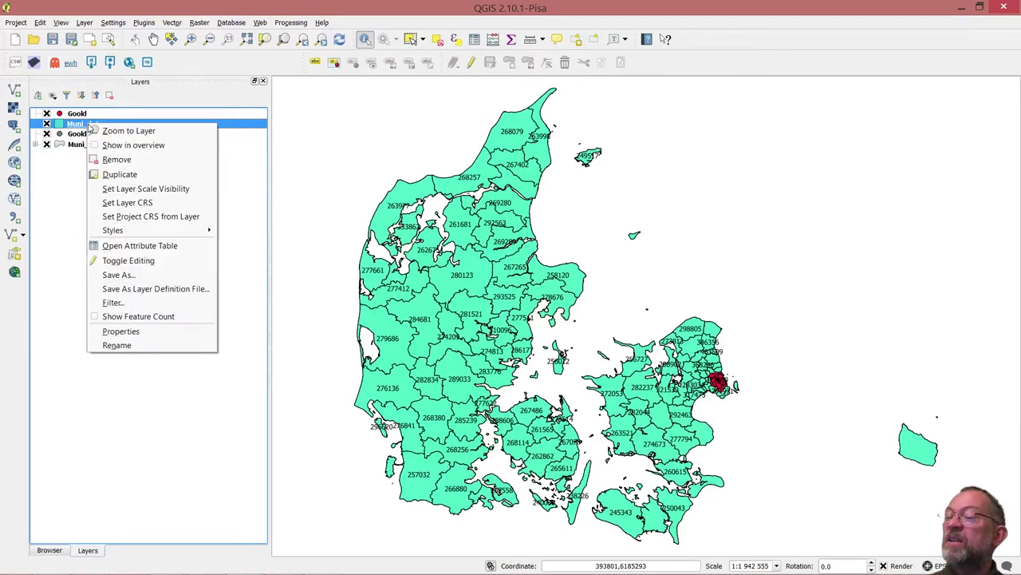
pyautogui.click(154, 333)
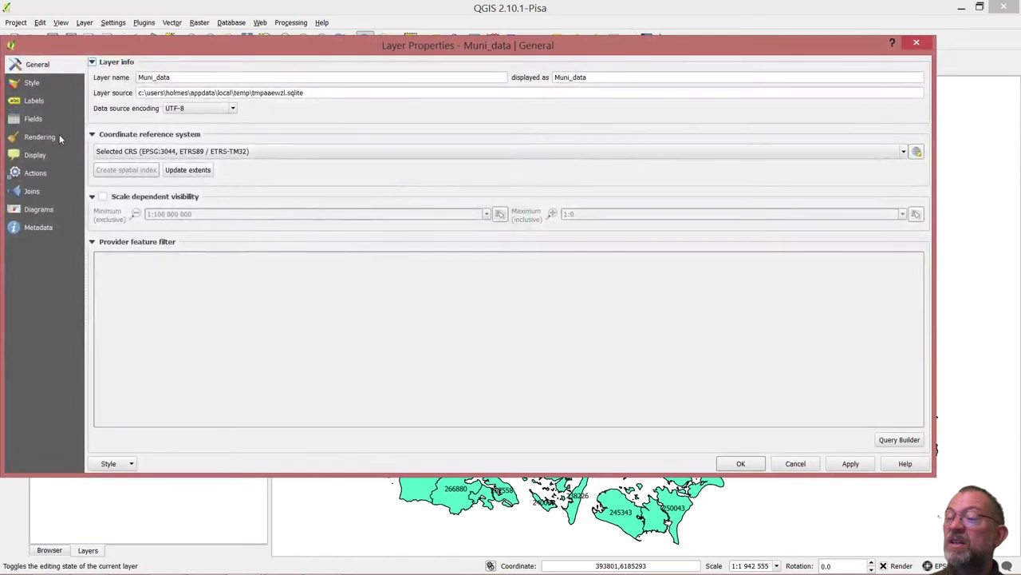
pyautogui.click(31, 85)
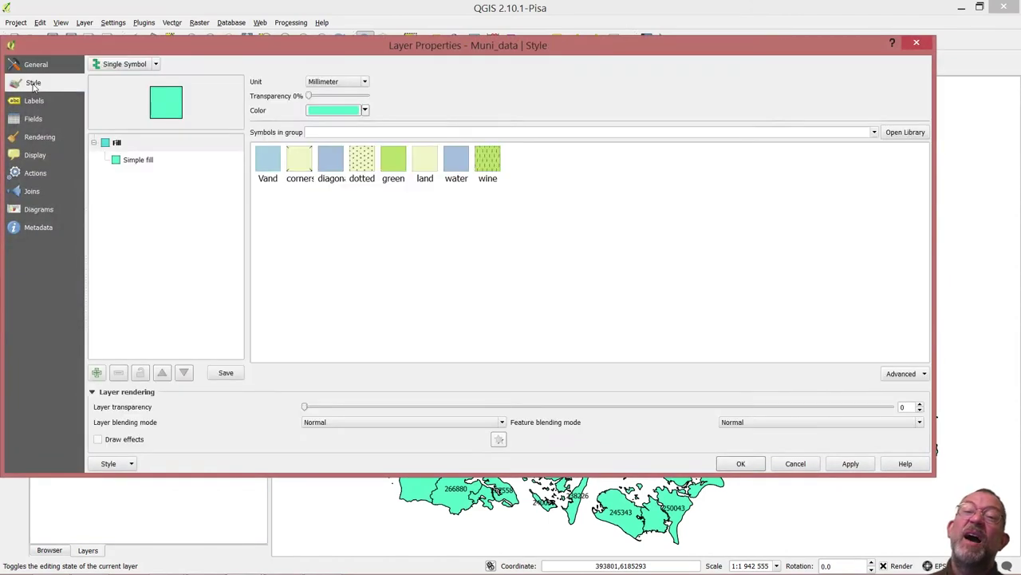
pyautogui.click(144, 65)
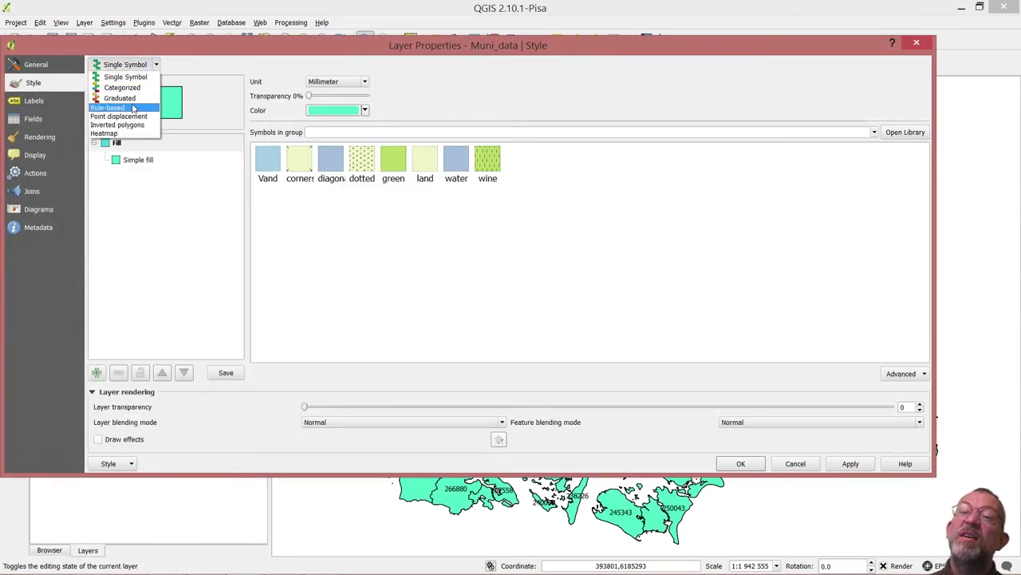
pyautogui.click(135, 98)
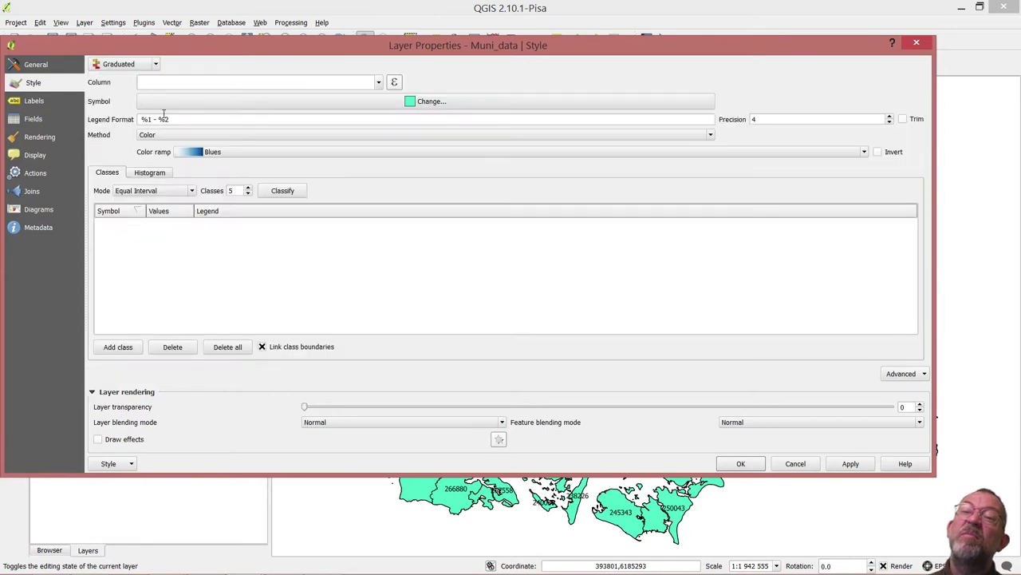
# Base the graduated style on the a_avg_inco column
pyautogui.click(380, 83)
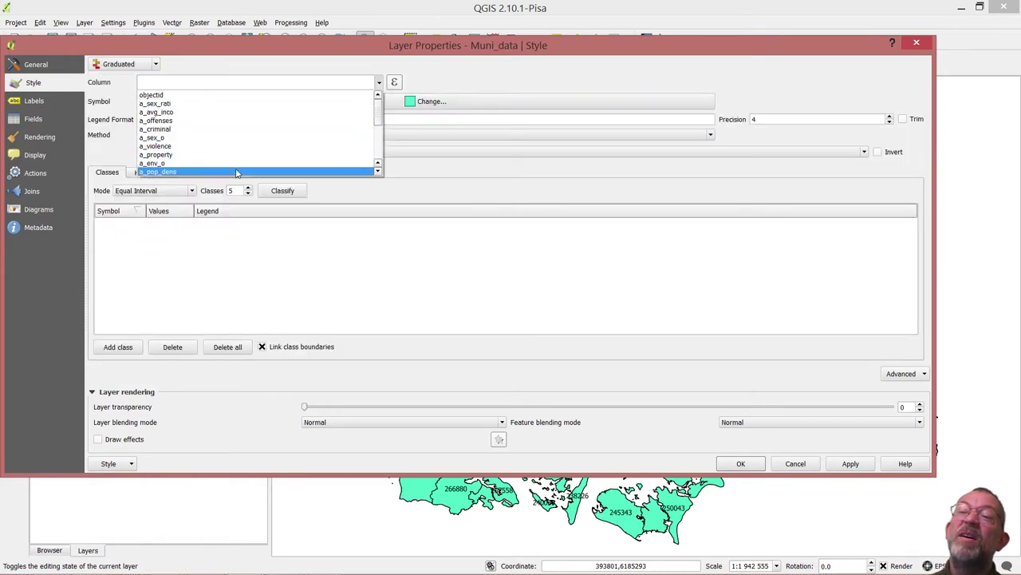
pyautogui.click(380, 173)
pyautogui.click(380, 173)
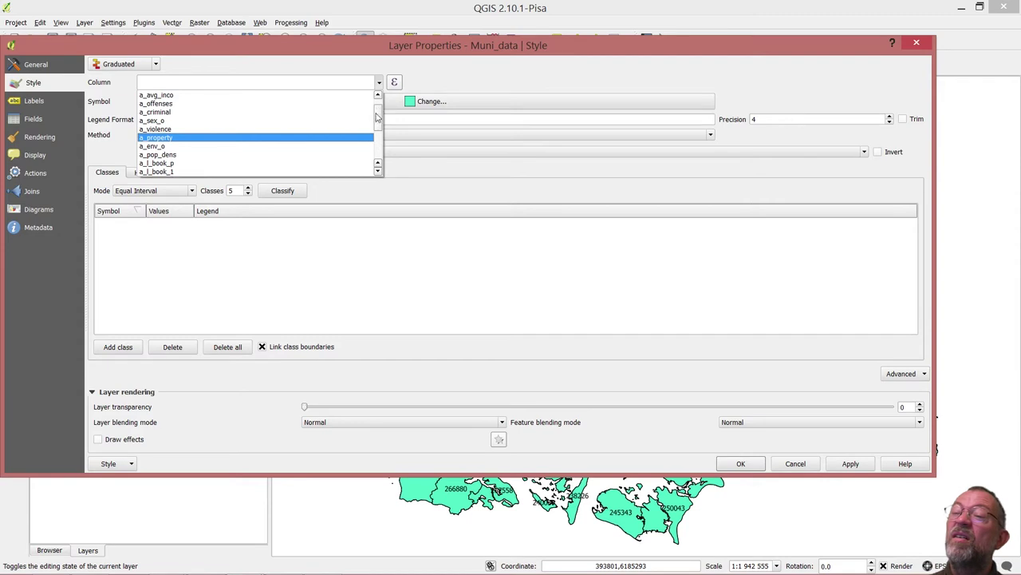
pyautogui.scroll(1, 378, 117)
pyautogui.click(209, 115)
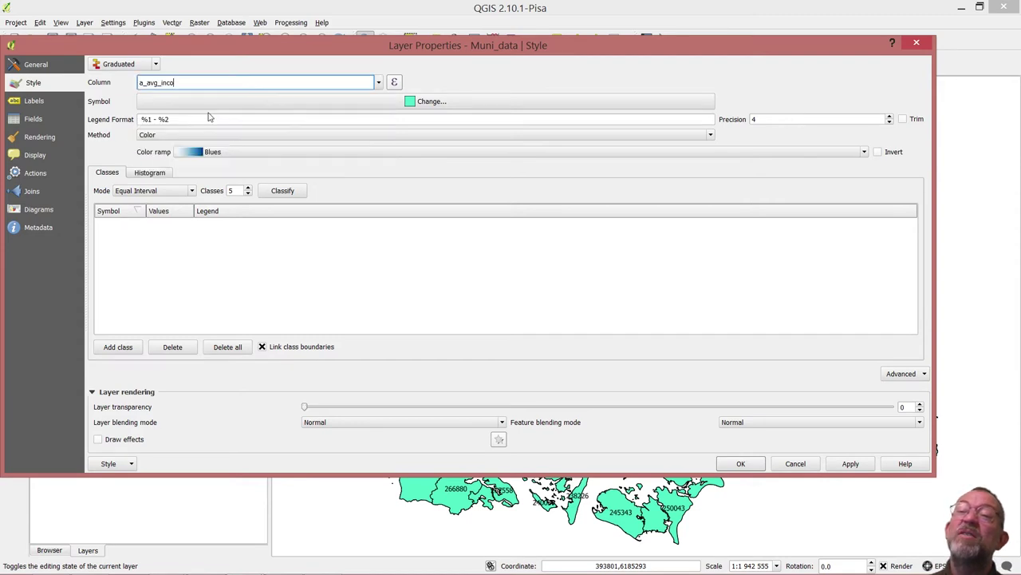
# Classify the average income values by Quantile (Equal Count) into 10 classes
pyautogui.click(184, 192)
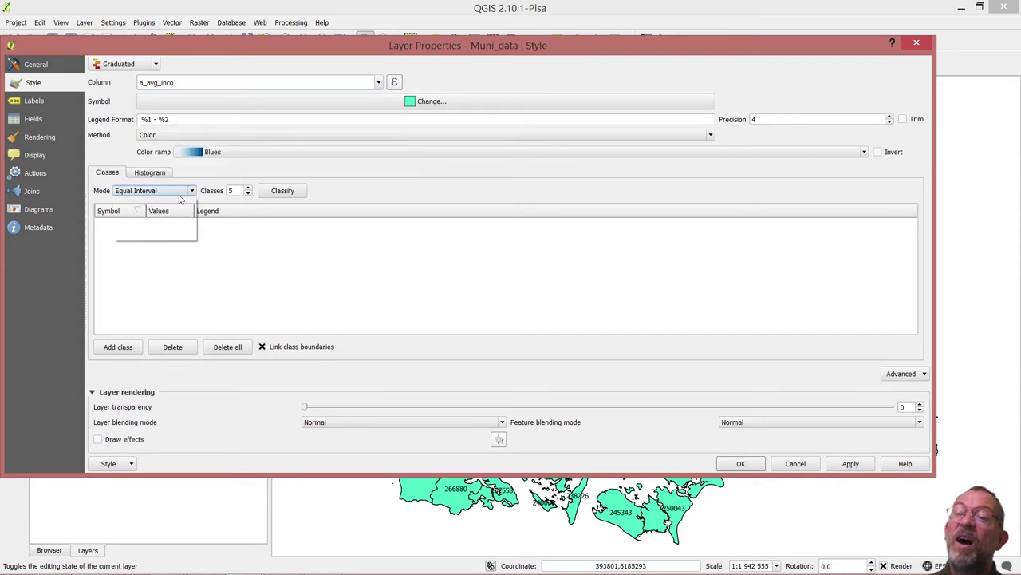
pyautogui.click(168, 210)
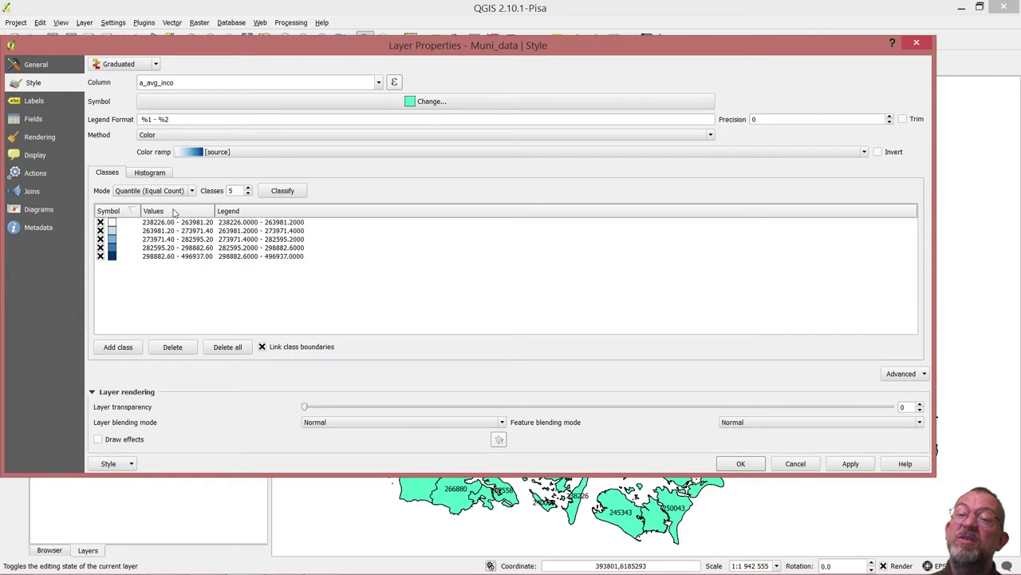
pyautogui.doubleClick(233, 191)
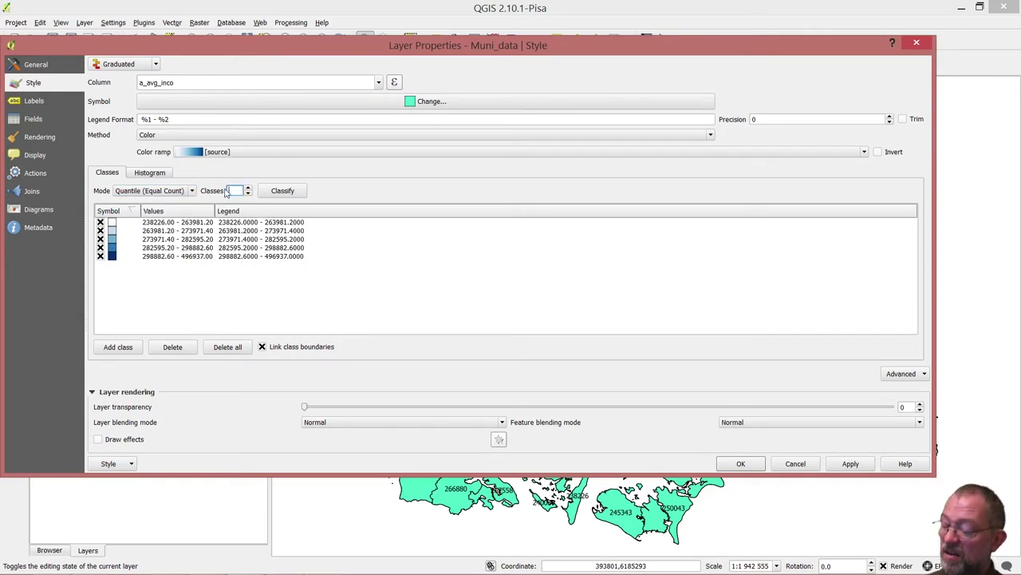
pyautogui.write('10')
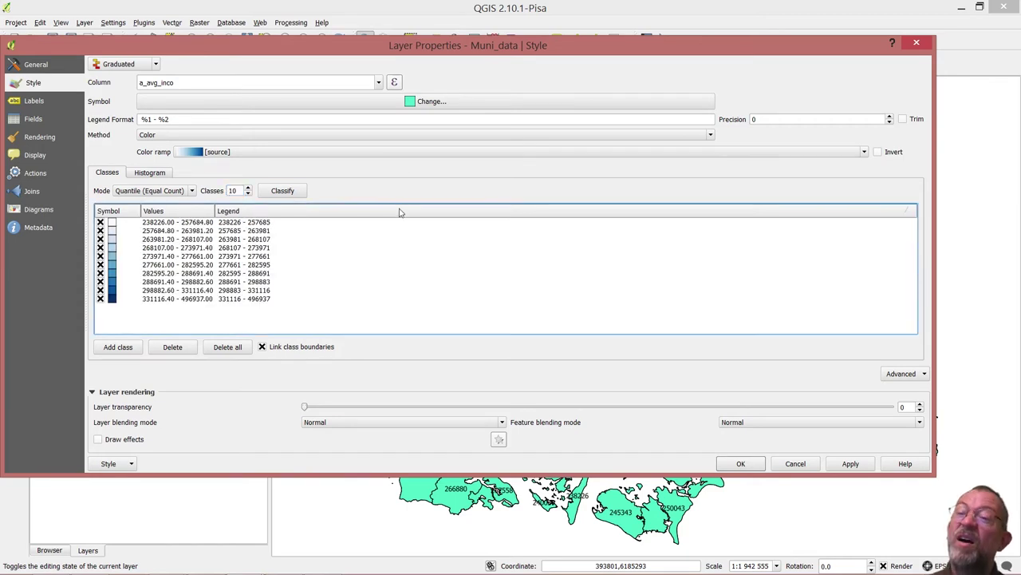
# Apply the Spectral color ramp to the income classes and hide the original Goold and Muni_data layers
pyautogui.click(694, 155)
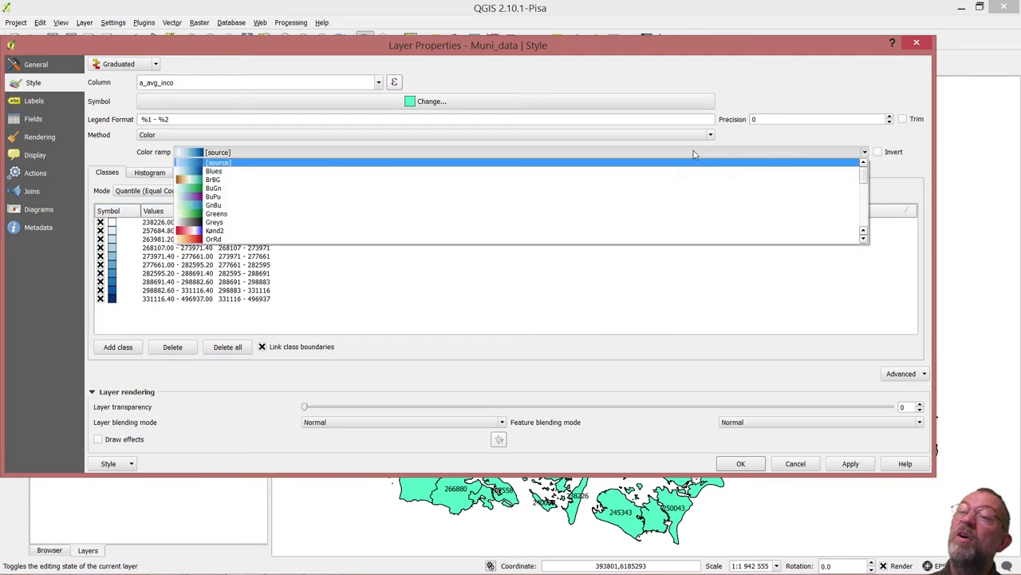
pyautogui.moveTo(865, 183); pyautogui.dragTo(863, 216)
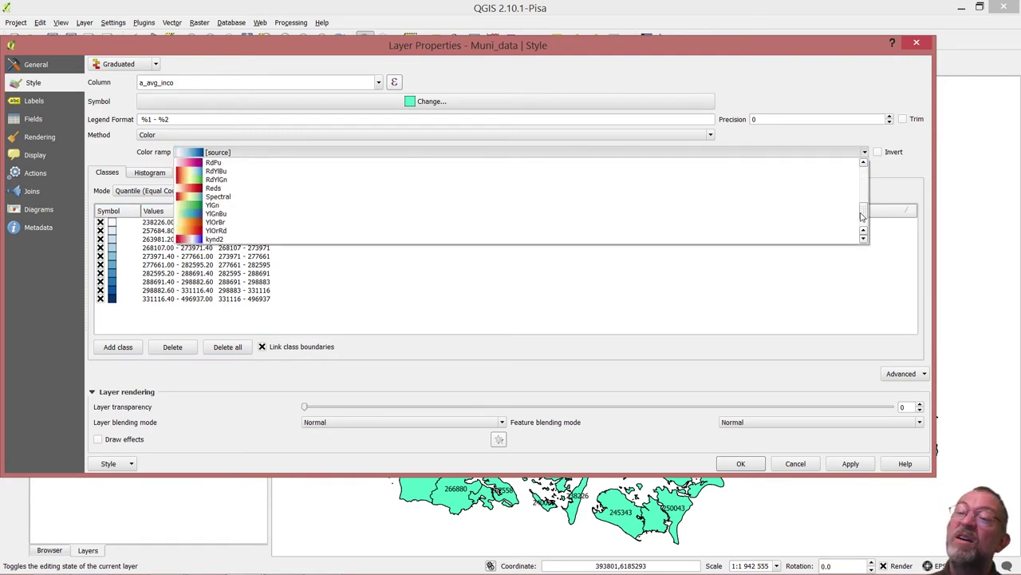
pyautogui.click(739, 198)
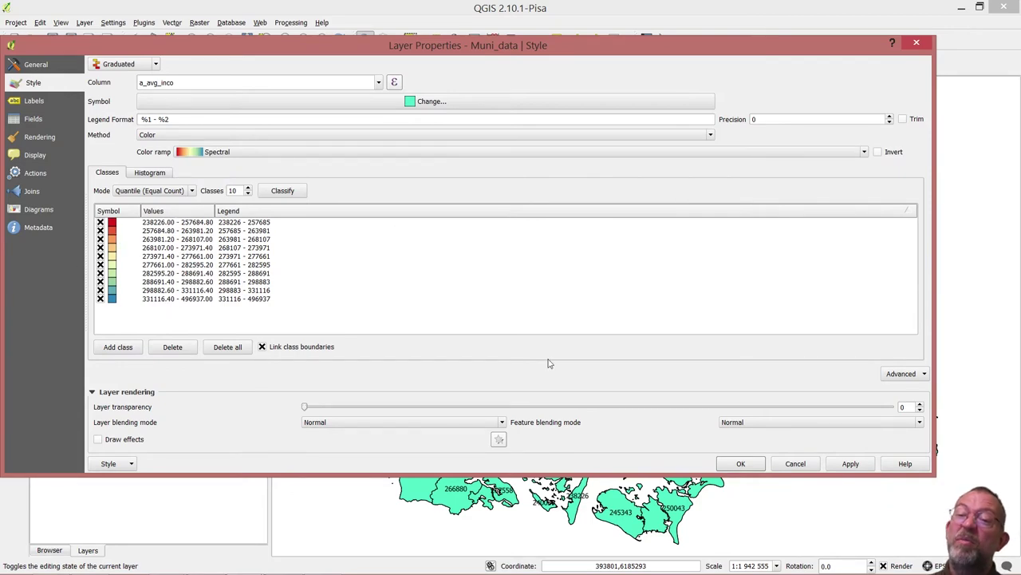
pyautogui.click(740, 463)
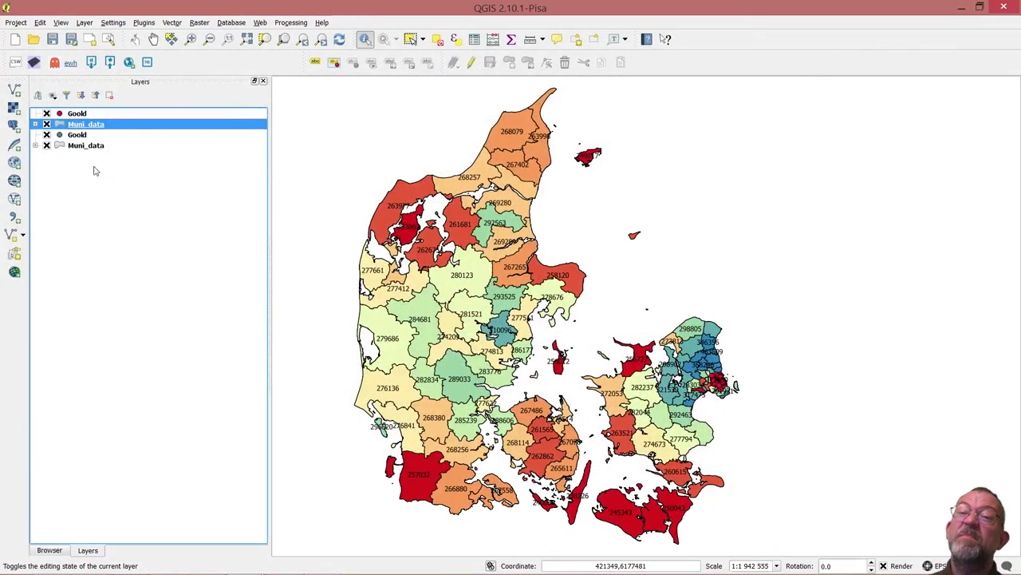
pyautogui.click(46, 145)
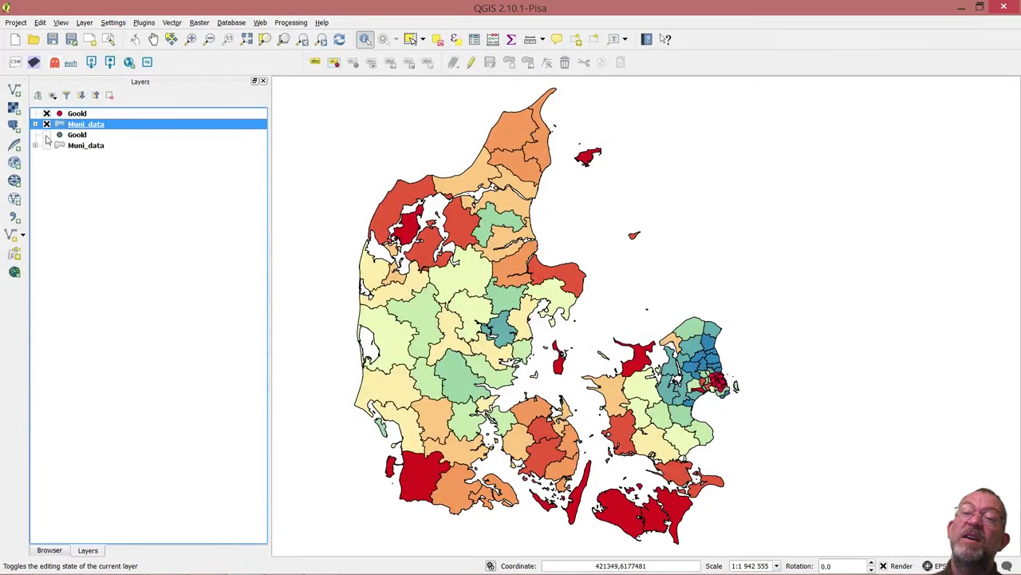
# Label the uploaded Muni_data layer with the a_avg_inco column
pyautogui.rightClick(90, 124)
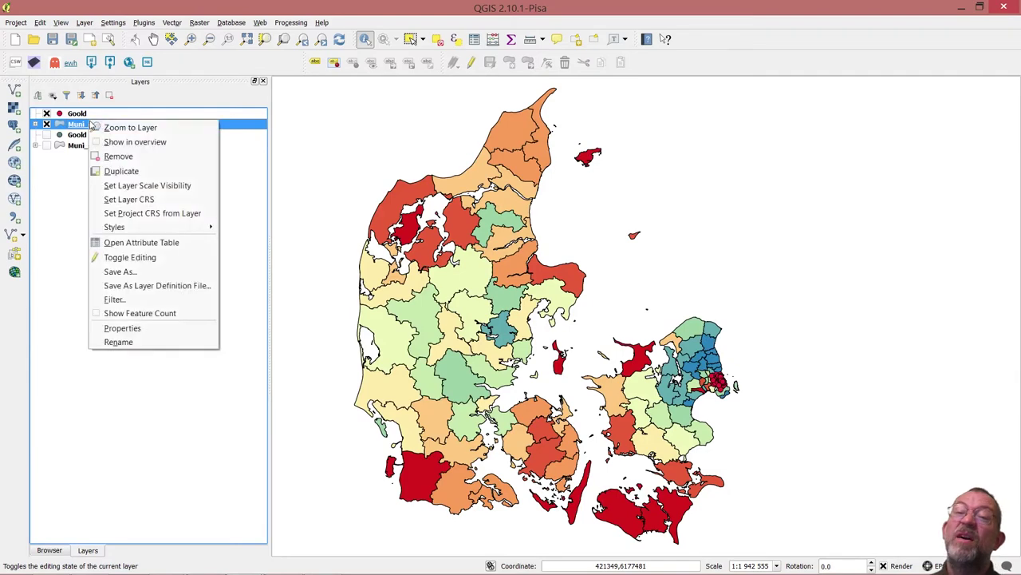
pyautogui.click(151, 328)
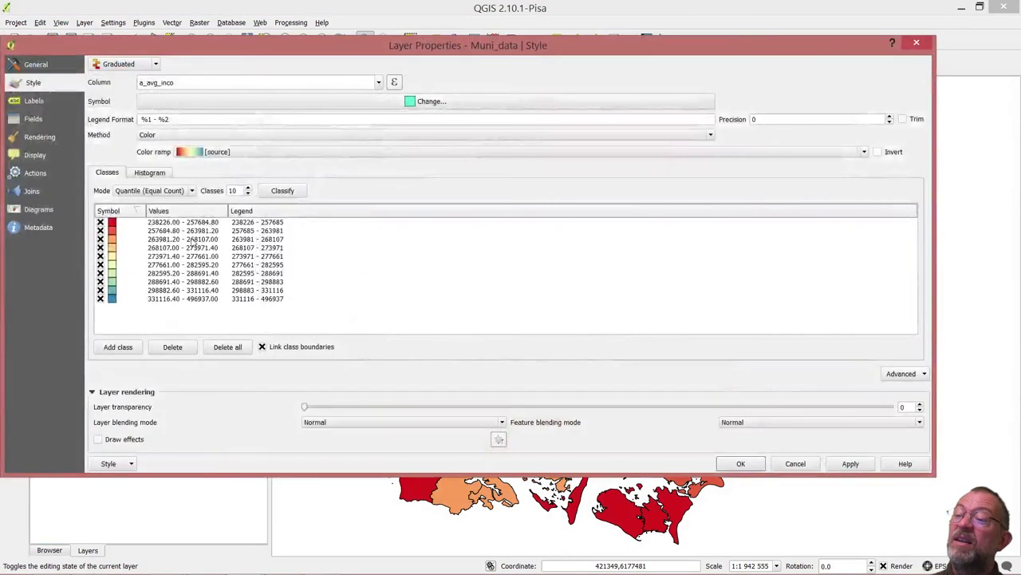
pyautogui.click(32, 105)
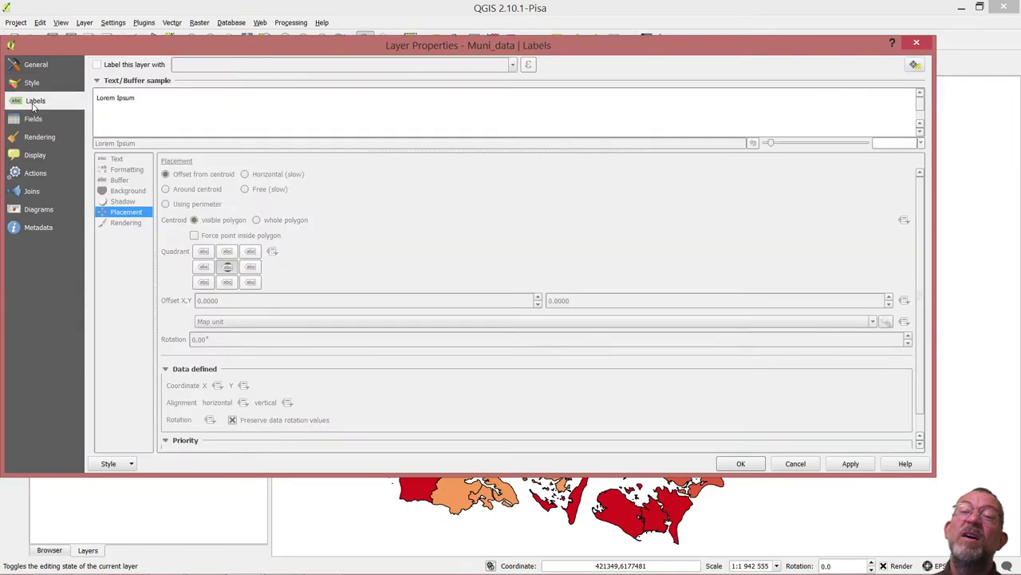
pyautogui.click(103, 63)
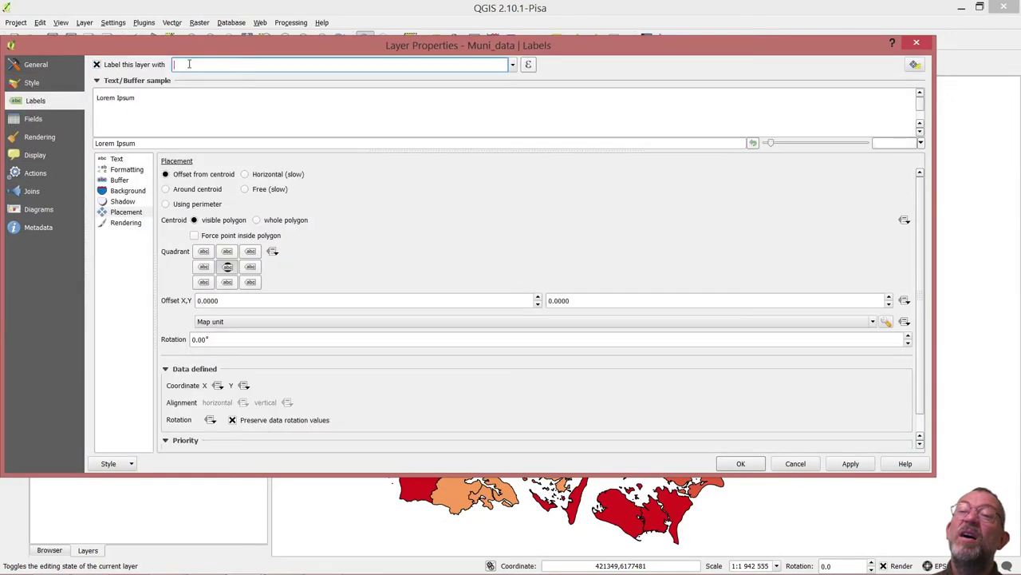
pyautogui.click(511, 64)
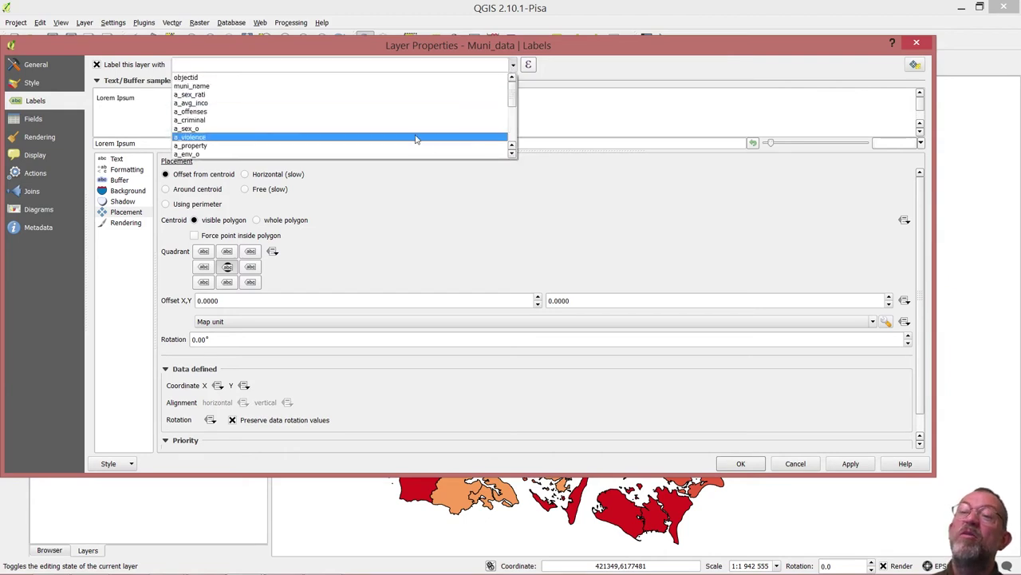
pyautogui.click(398, 104)
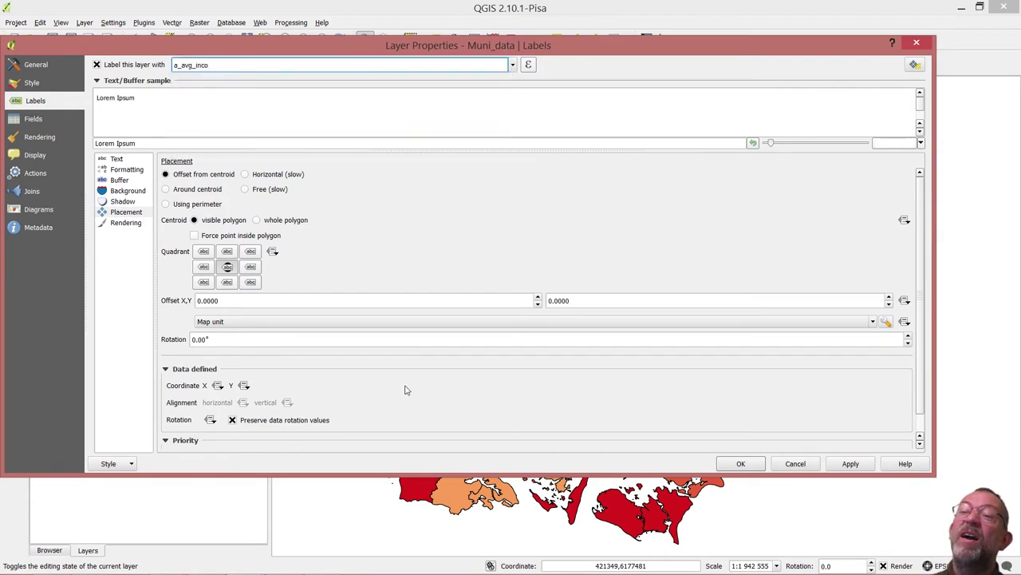
pyautogui.click(739, 466)
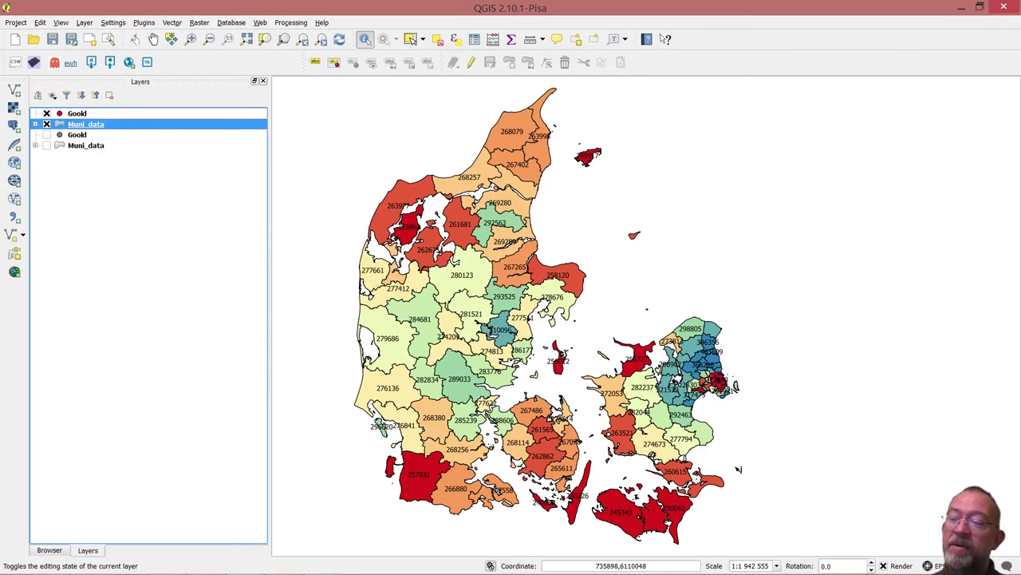
# Create a new public CartoDB map from the visible layers, named map1 with the description "test map"
pyautogui.click(260, 23)
pyautogui.moveTo(301, 95)
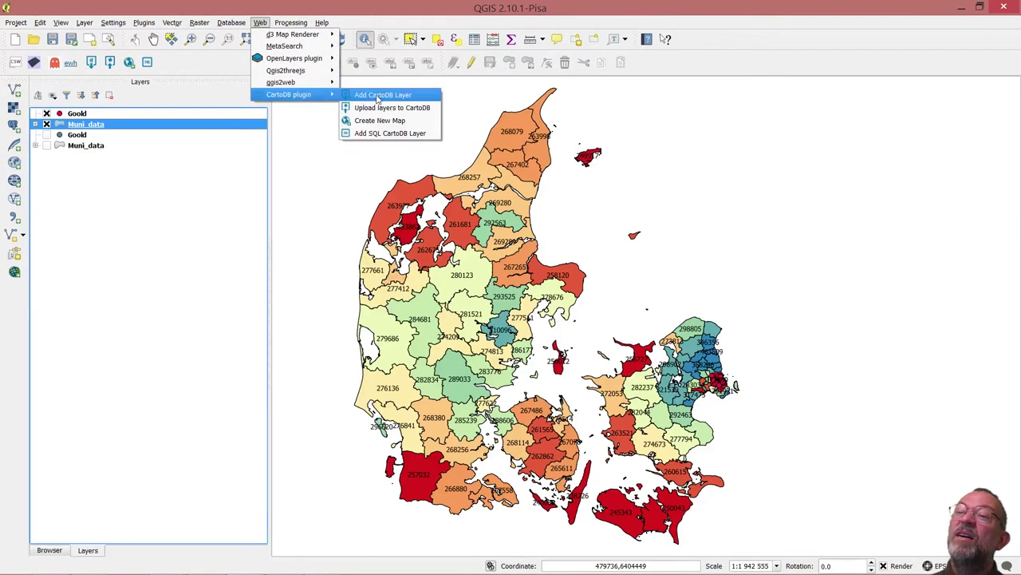
pyautogui.click(397, 121)
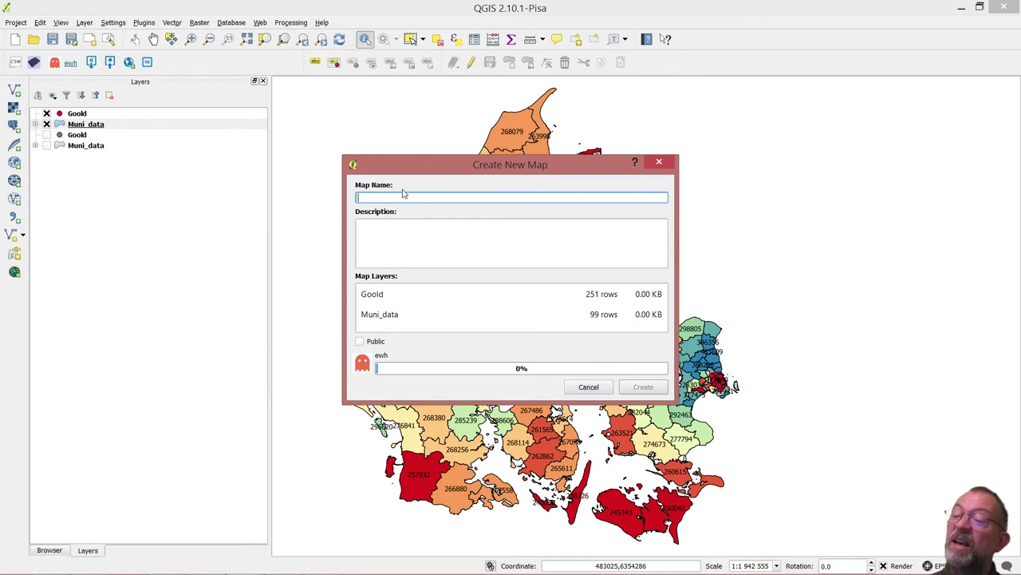
pyautogui.write('map1')
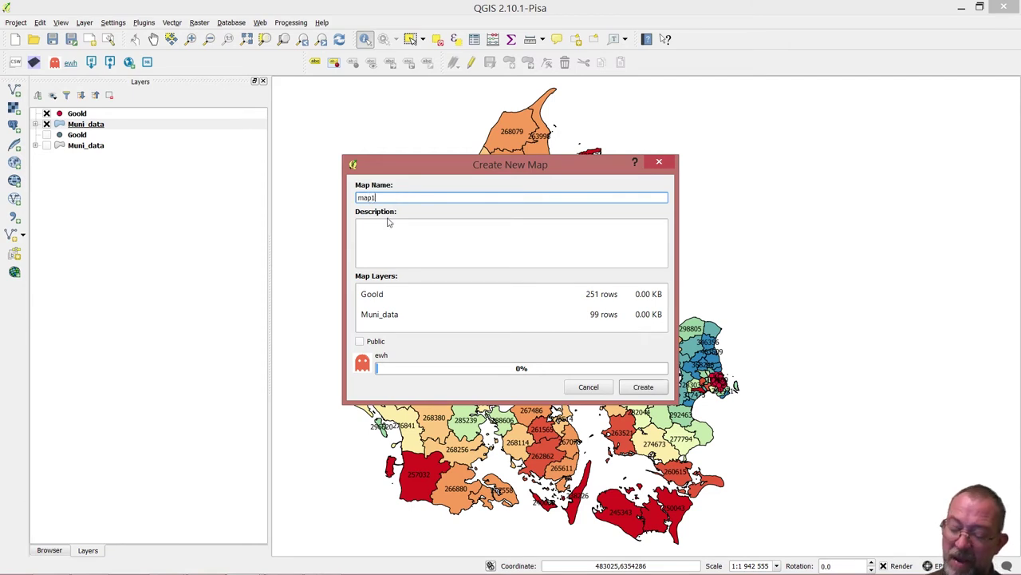
pyautogui.click(394, 227)
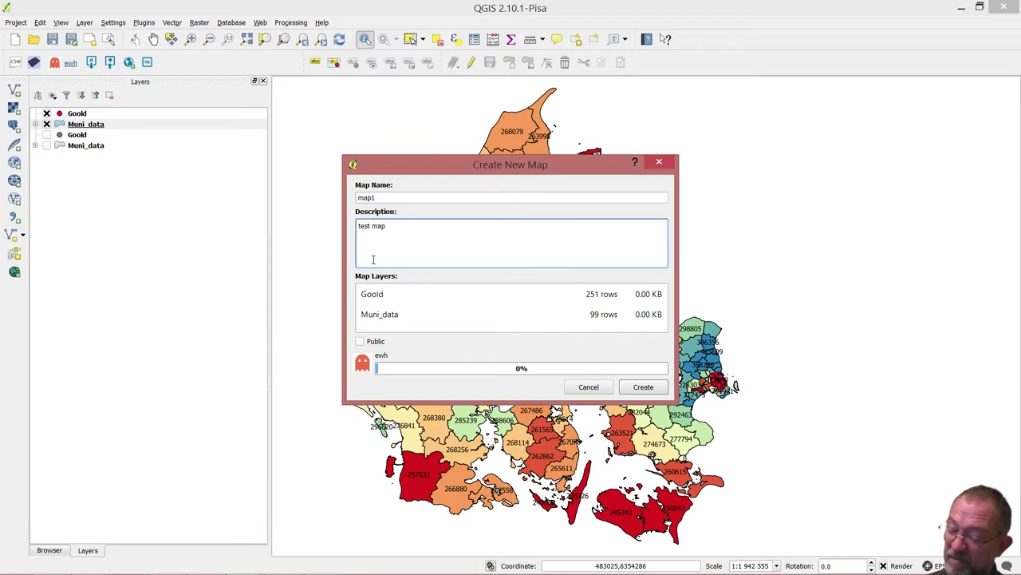
pyautogui.click(360, 342)
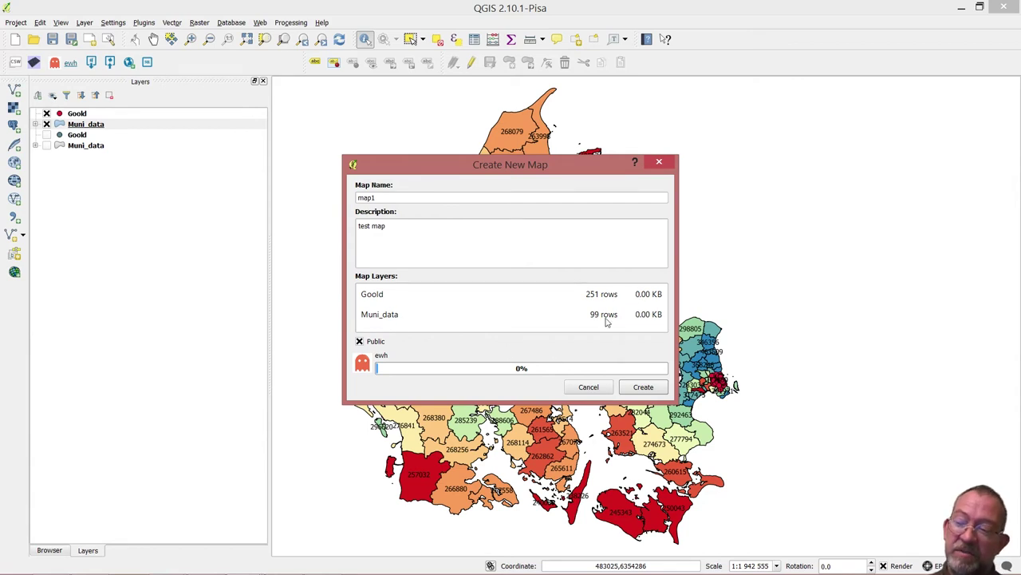
pyautogui.click(643, 387)
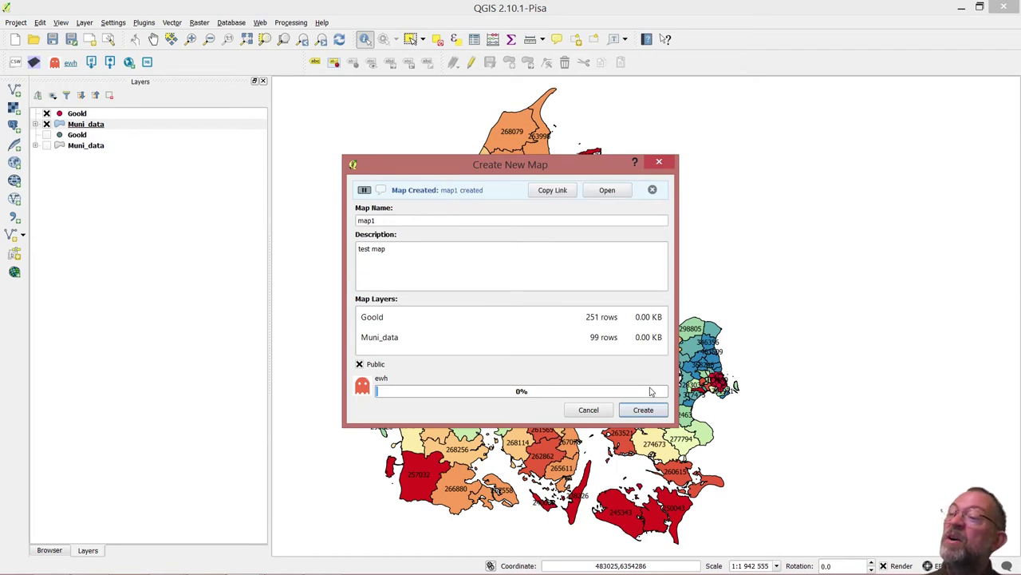
# Copy the link of the created map1 and open it in a new Chrome browser tab
pyautogui.click(554, 193)
pyautogui.hotkey('alt', 'Tab')
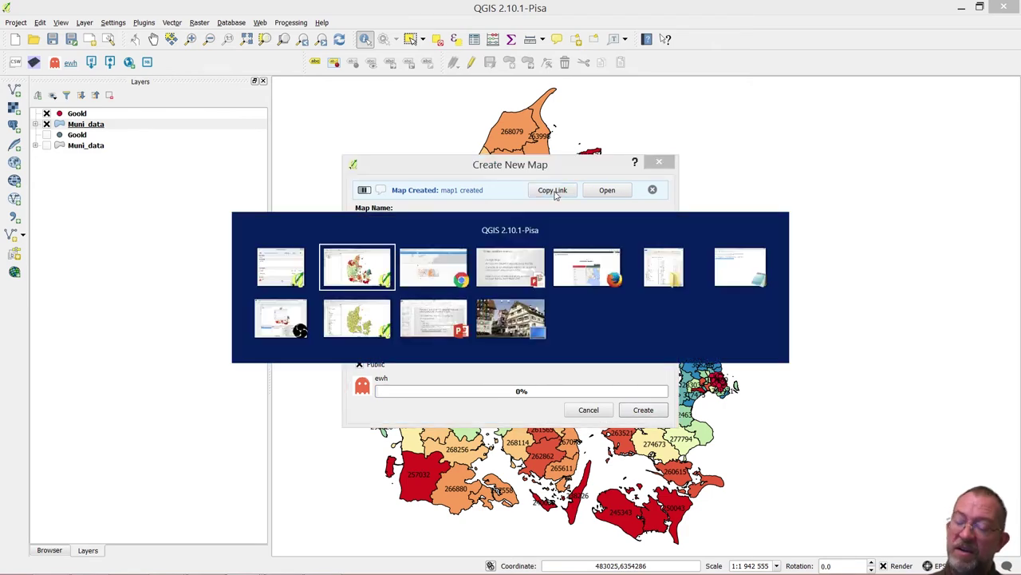
pyautogui.hotkey('alt', 'Tab')
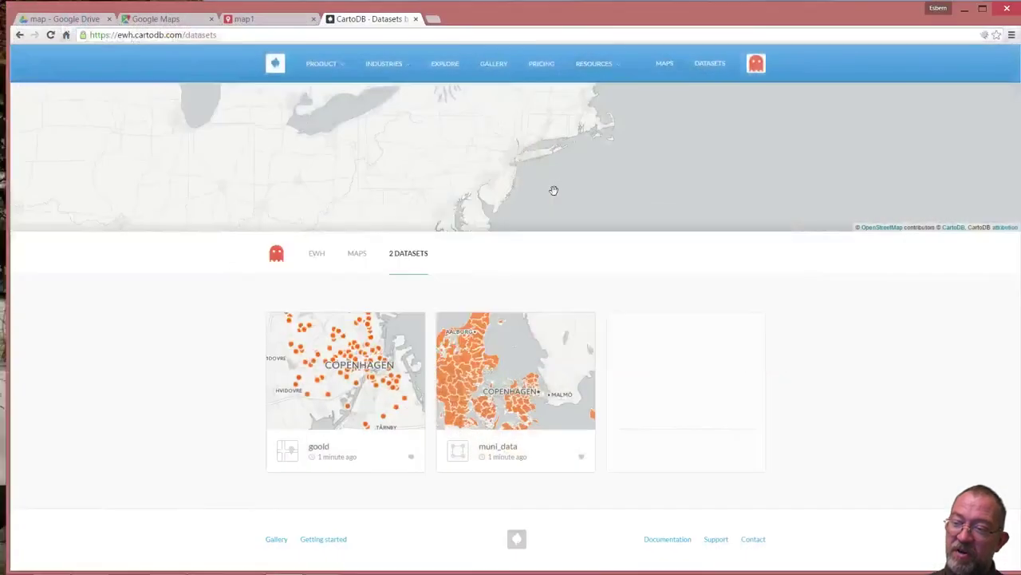
pyautogui.click(435, 18)
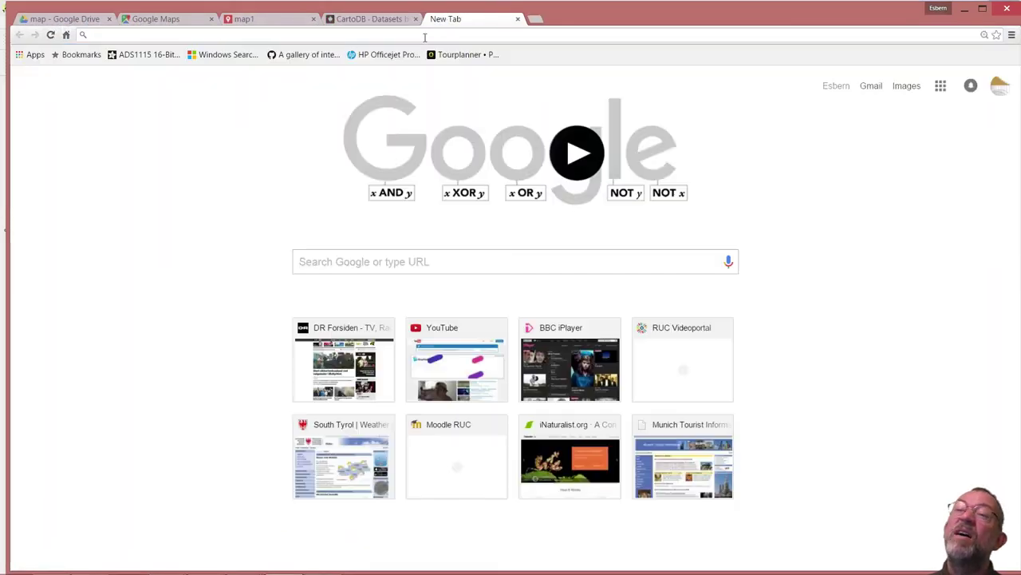
pyautogui.hotkey('ctrl', 'v')
pyautogui.press('Return')
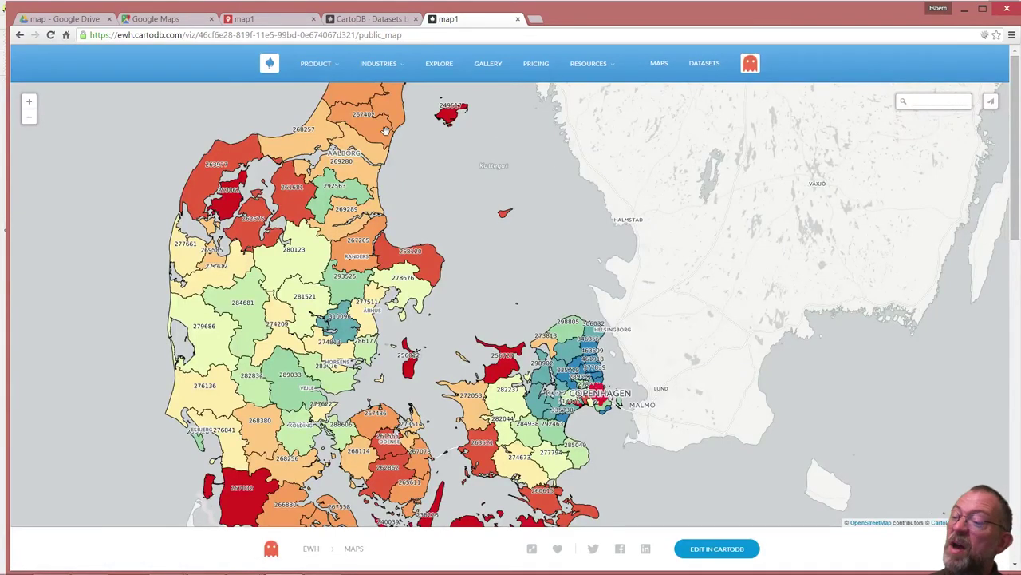
# Zoom in on the published map1 and examine the municipality colors and income labels around Copenhagen and southern Denmark
pyautogui.scroll(-1, 614, 387)
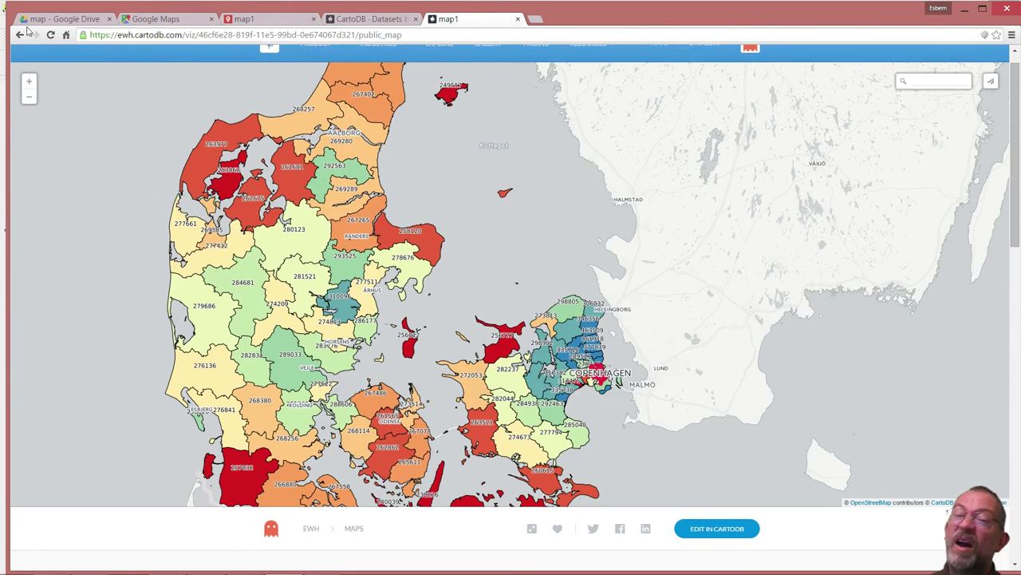
pyautogui.click(30, 83)
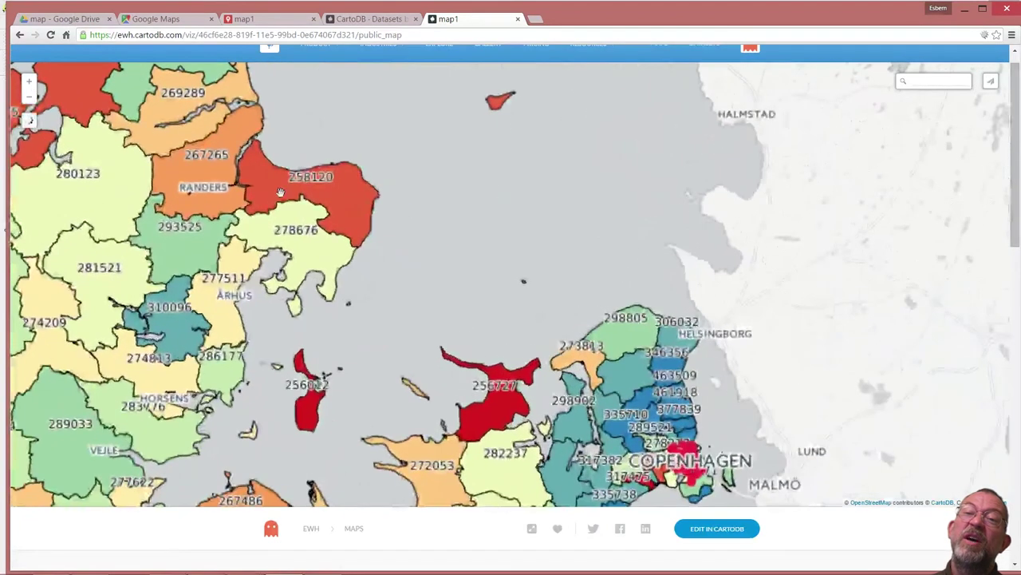
pyautogui.moveTo(599, 353); pyautogui.dragTo(443, 294)
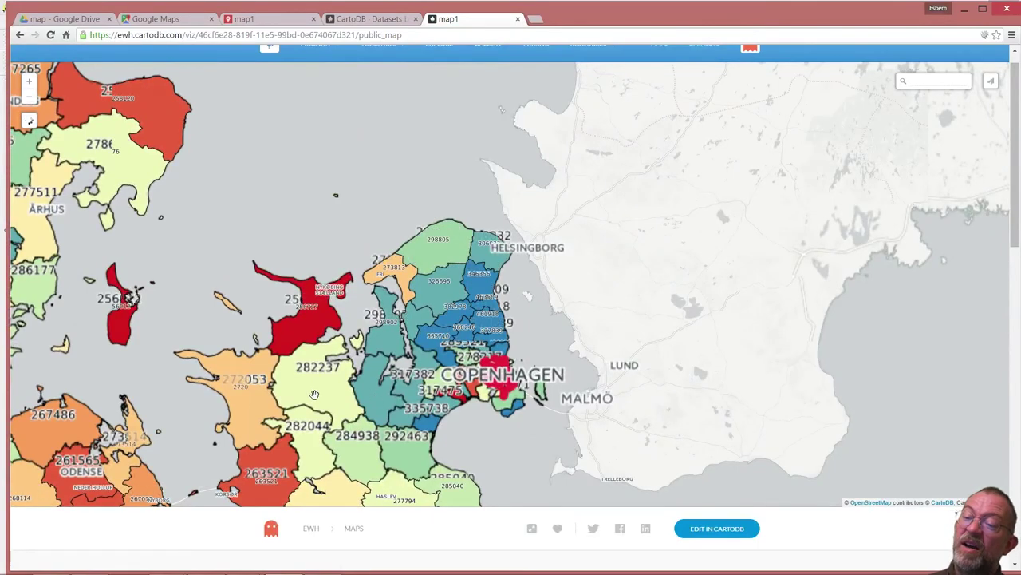
pyautogui.moveTo(120, 447); pyautogui.dragTo(447, 207)
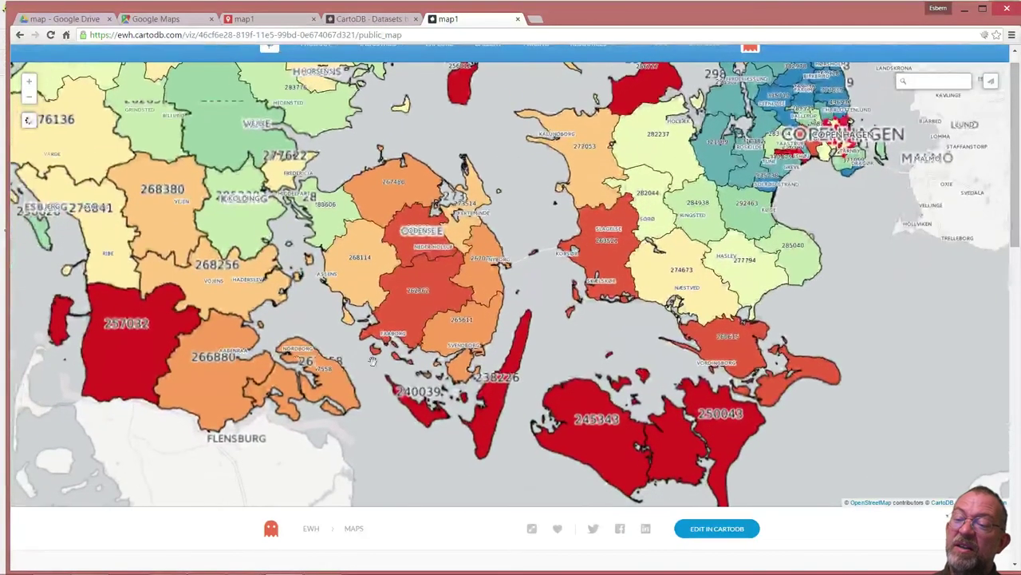
pyautogui.moveTo(510, 217); pyautogui.dragTo(460, 448)
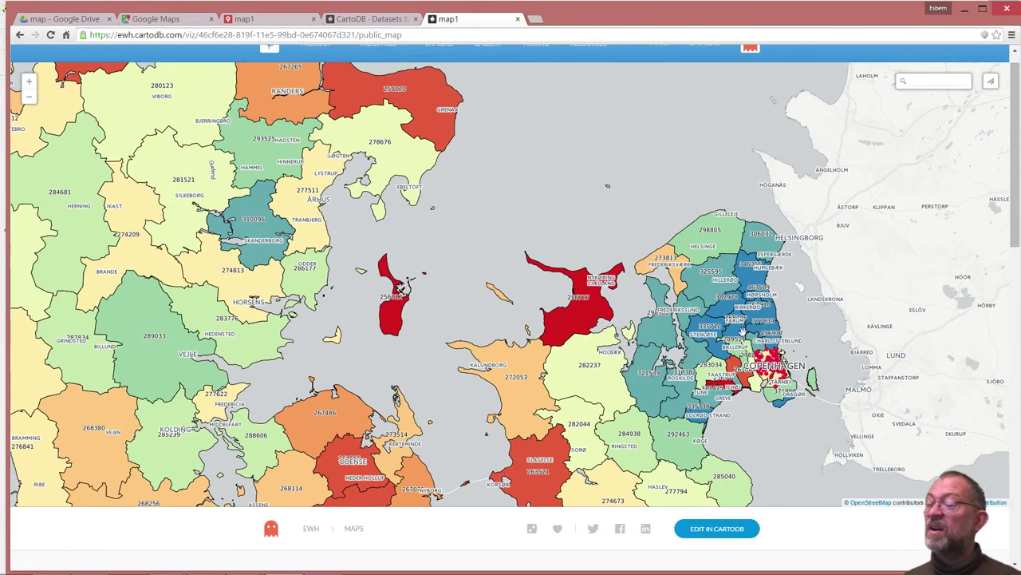
# Open map1 for editing in CartoDB and view its data table and map view
pyautogui.click(707, 530)
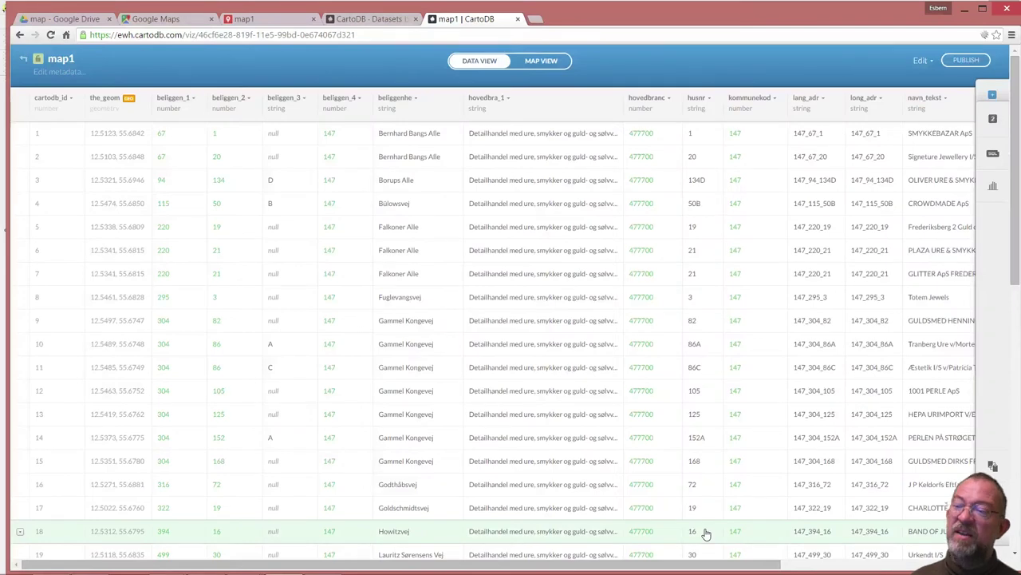
pyautogui.click(549, 59)
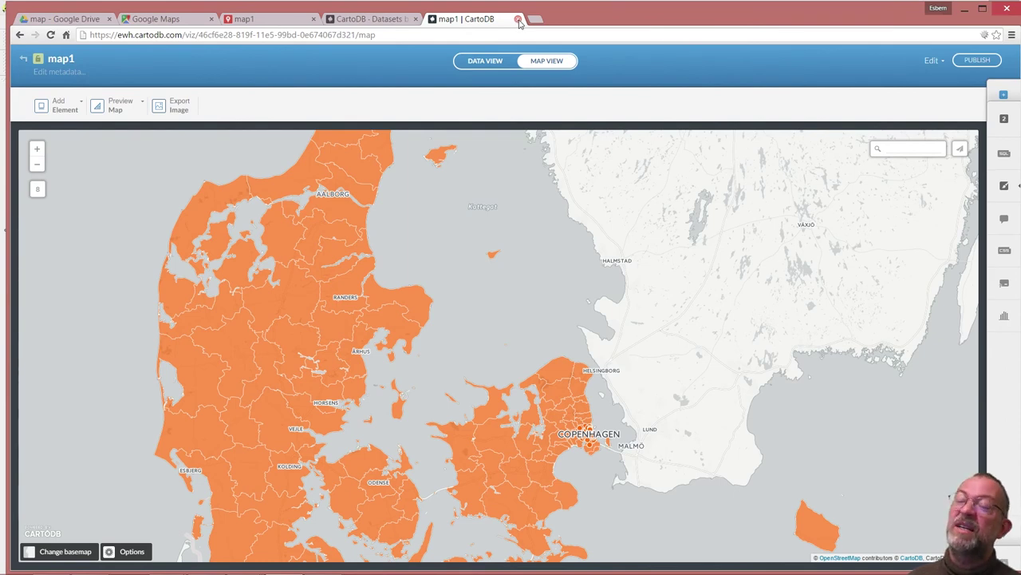
# Close the Create New Map dialog for map1 and switch back to the QGIS main window
pyautogui.hotkey('alt', 'Tab')
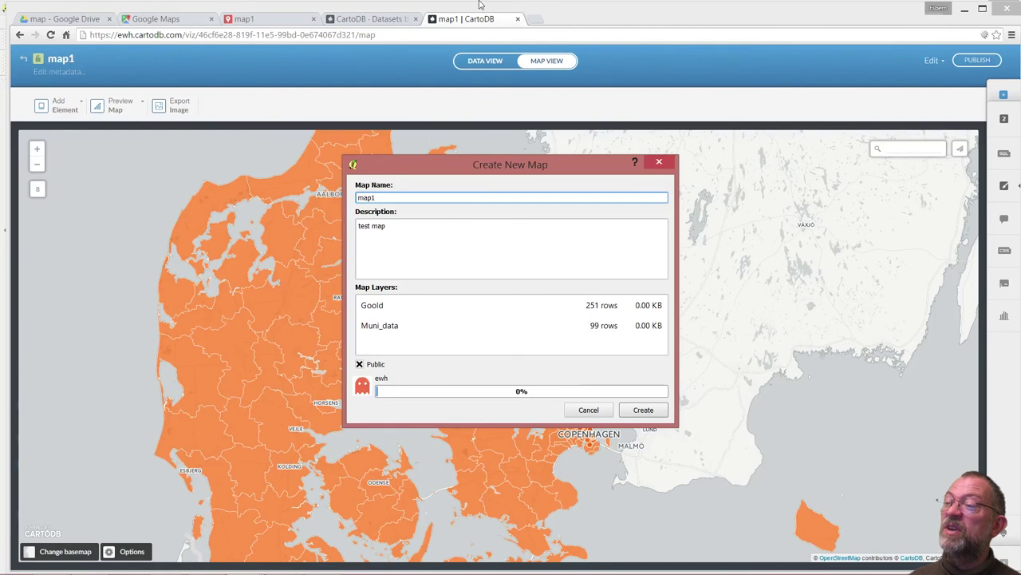
pyautogui.click(660, 162)
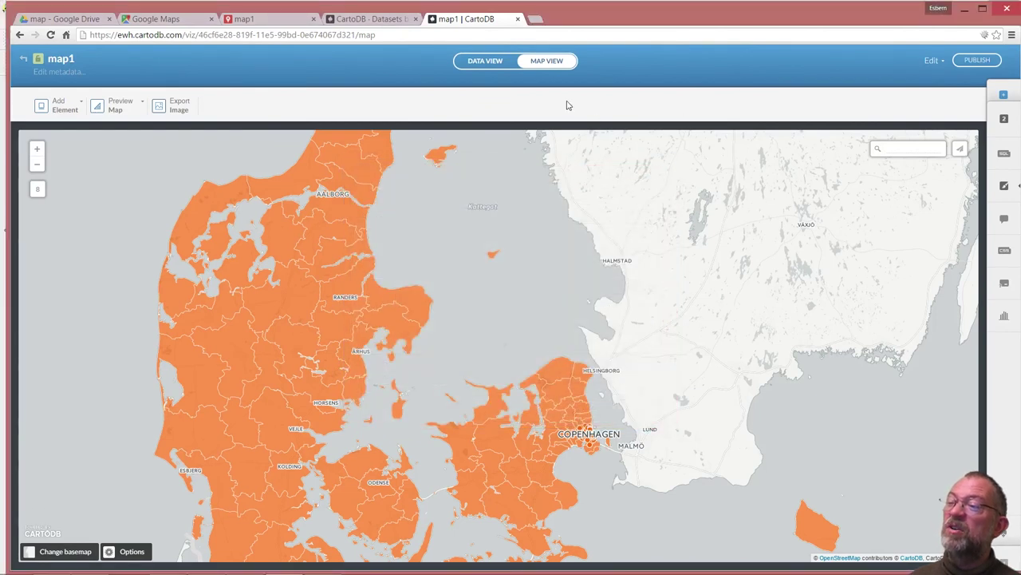
pyautogui.press('super')
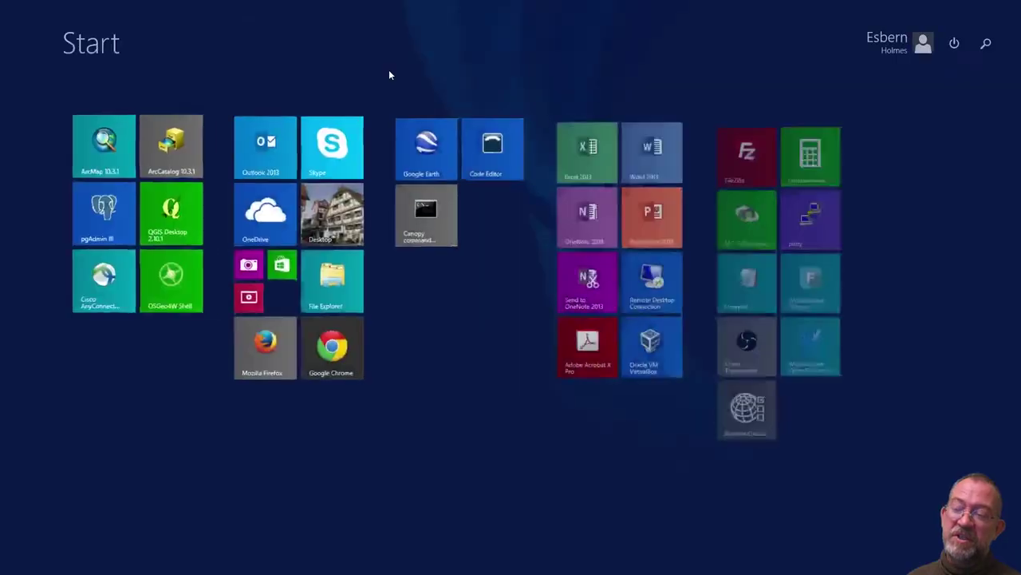
pyautogui.press('super')
pyautogui.hotkey('alt', 'Tab')
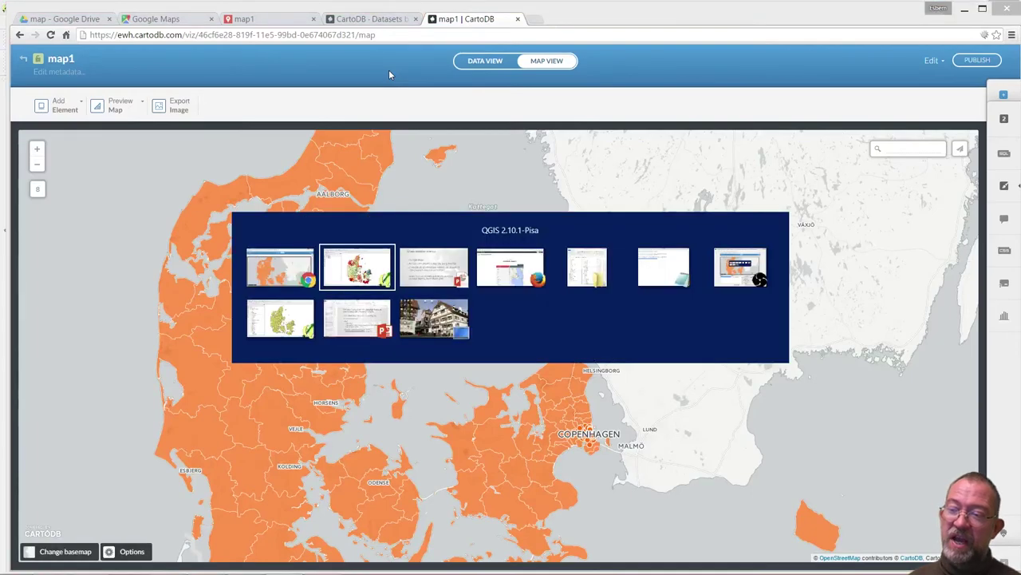
pyautogui.hotkey('alt', 'Tab')
pyautogui.hotkey('alt', 'shift', 'Tab')
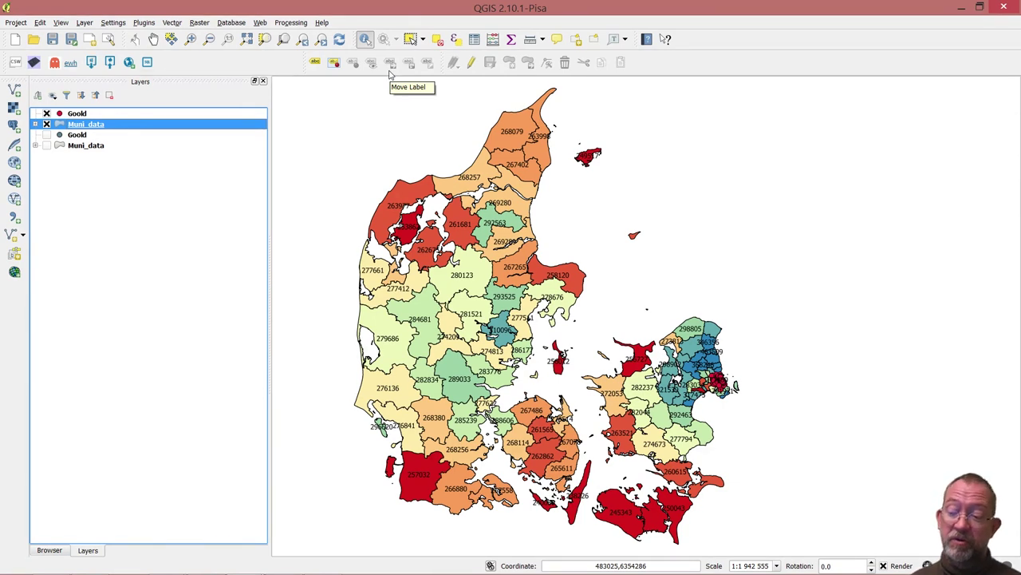
# Review the project layers offered by the CartoDB plugin's layer upload, and close it without uploading
pyautogui.click(263, 25)
pyautogui.moveTo(287, 96)
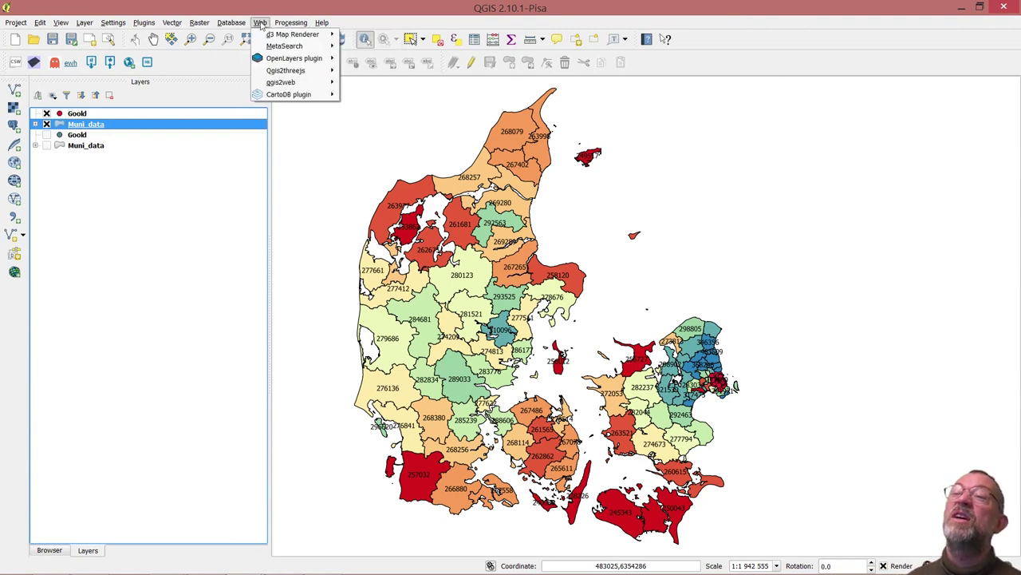
pyautogui.moveTo(329, 96)
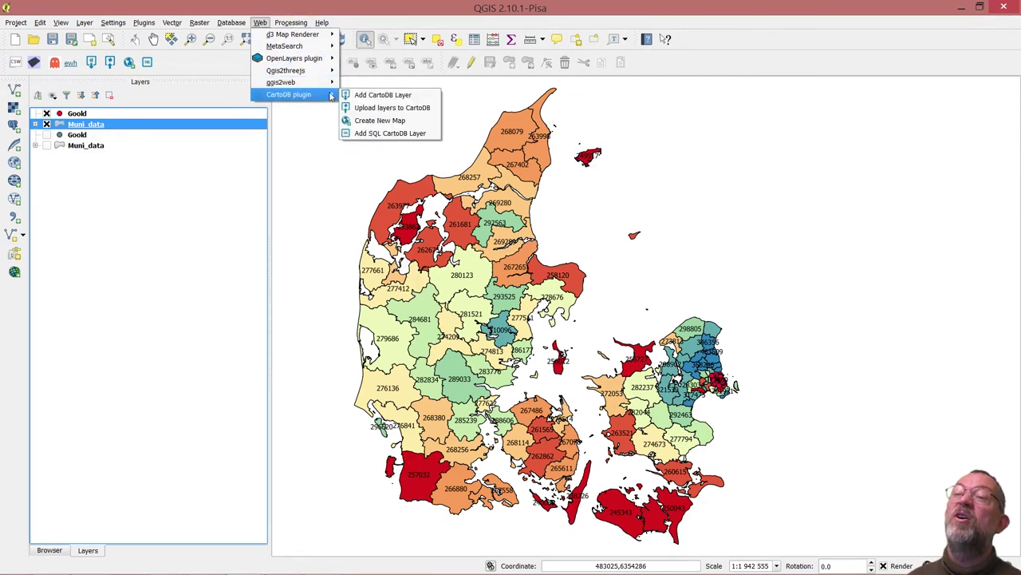
pyautogui.click(393, 108)
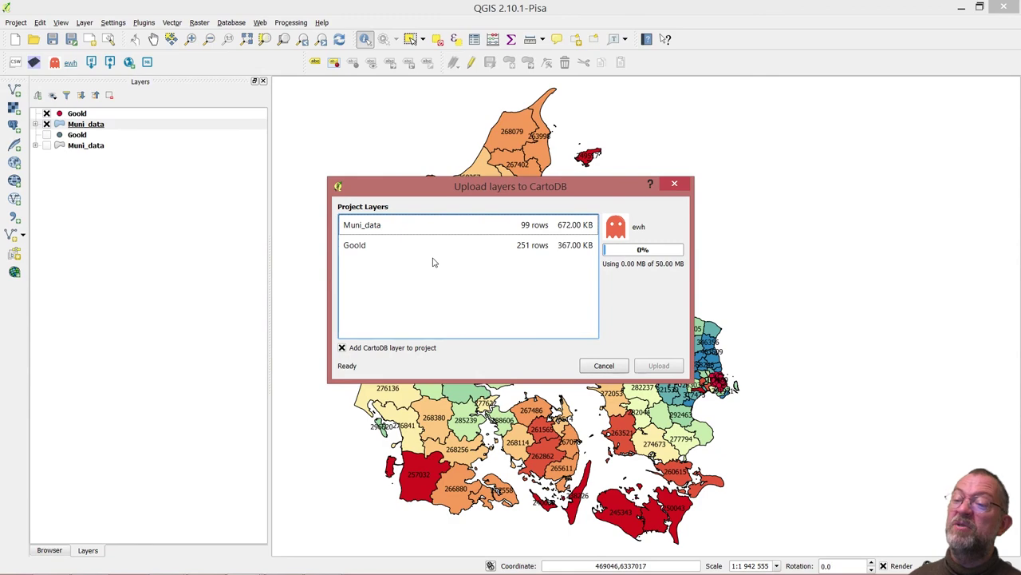
pyautogui.click(605, 365)
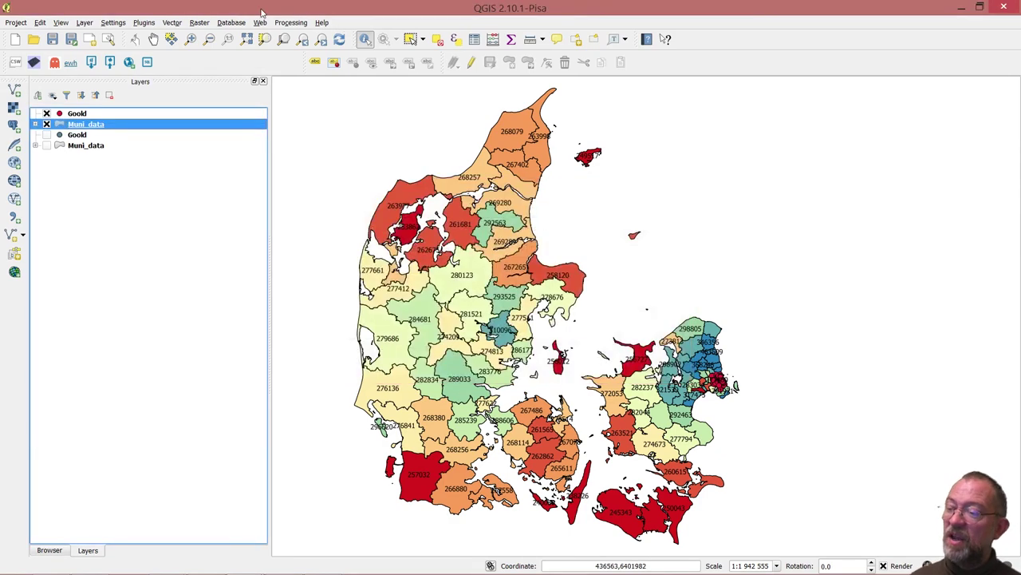
# Open the CartoDB plugin's Create New Map dialog for the visible Goold and Muni_data layers
pyautogui.click(230, 23)
pyautogui.moveTo(260, 22)
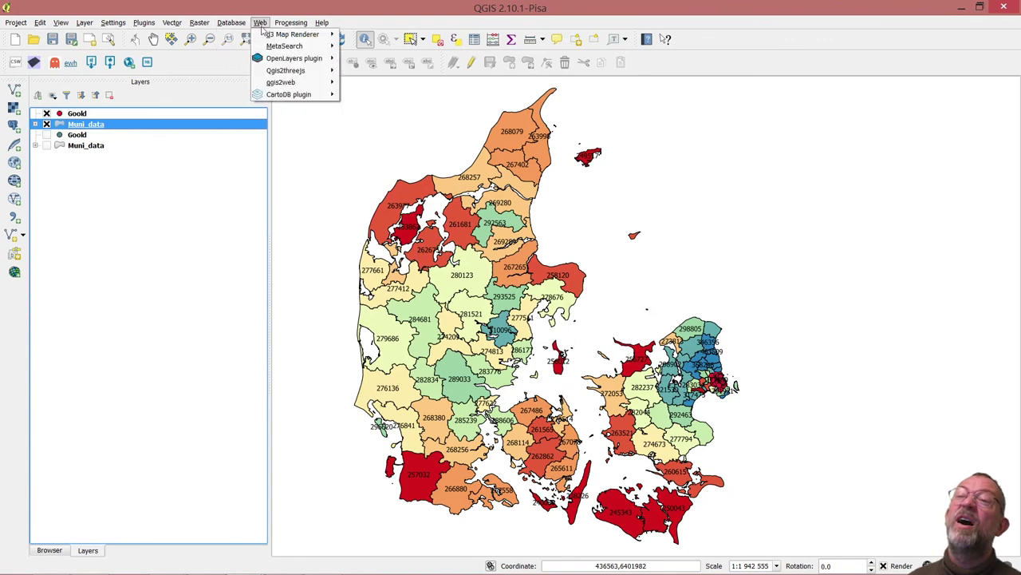
pyautogui.moveTo(289, 94)
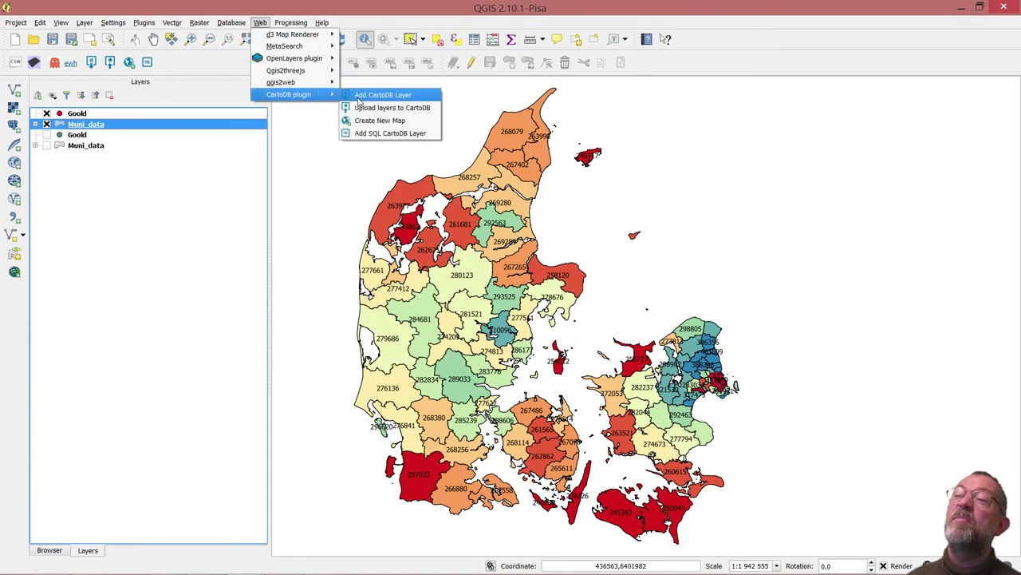
pyautogui.click(366, 120)
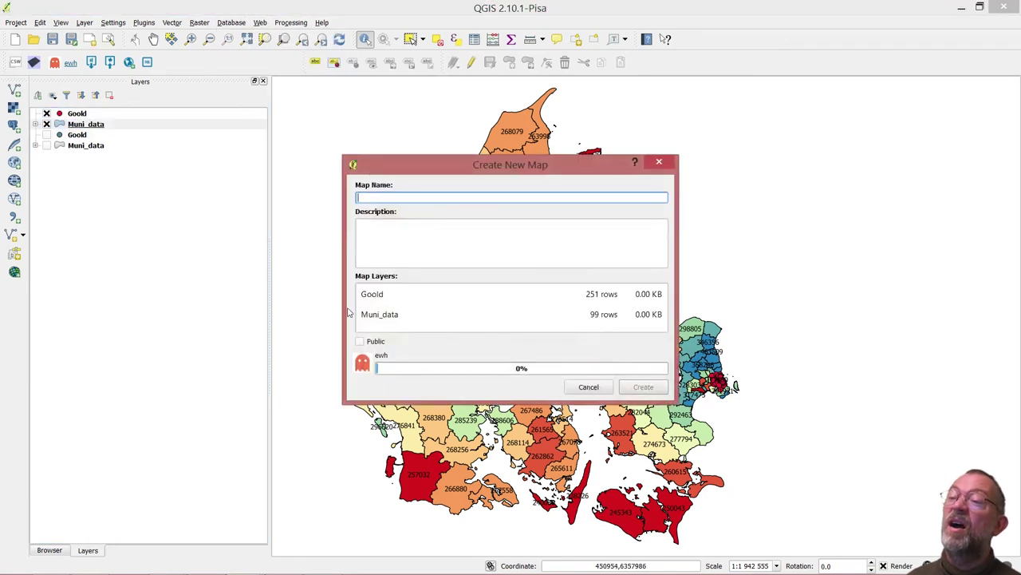